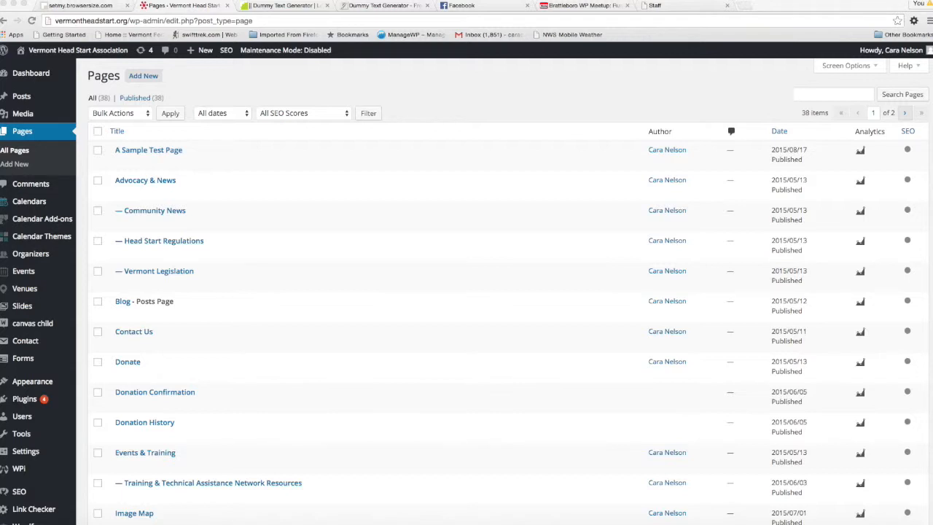
Open A Sample Test Page for editing and remove bold and italic from "place where, at an early age, they acquired"
left_click(143, 152)
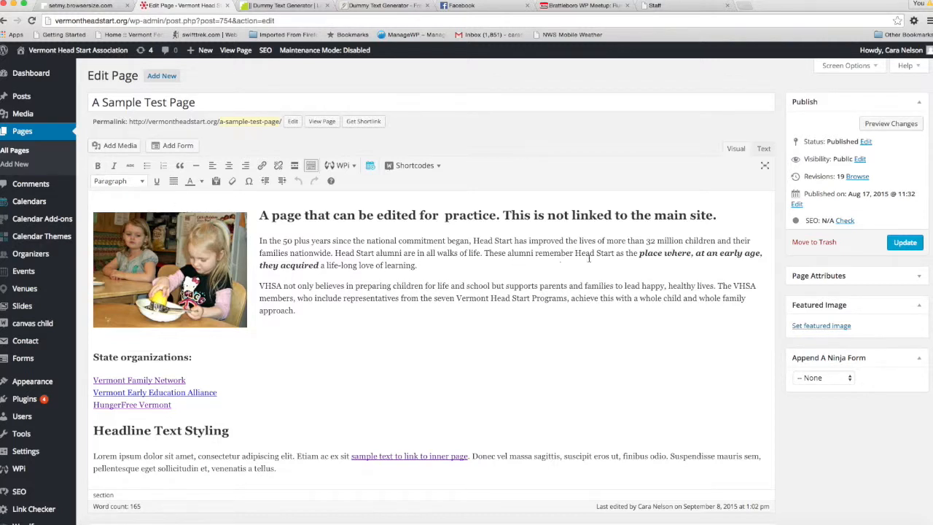
left_click_drag(639, 253, 319, 266)
left_click(100, 167)
left_click(115, 166)
left_click(382, 293)
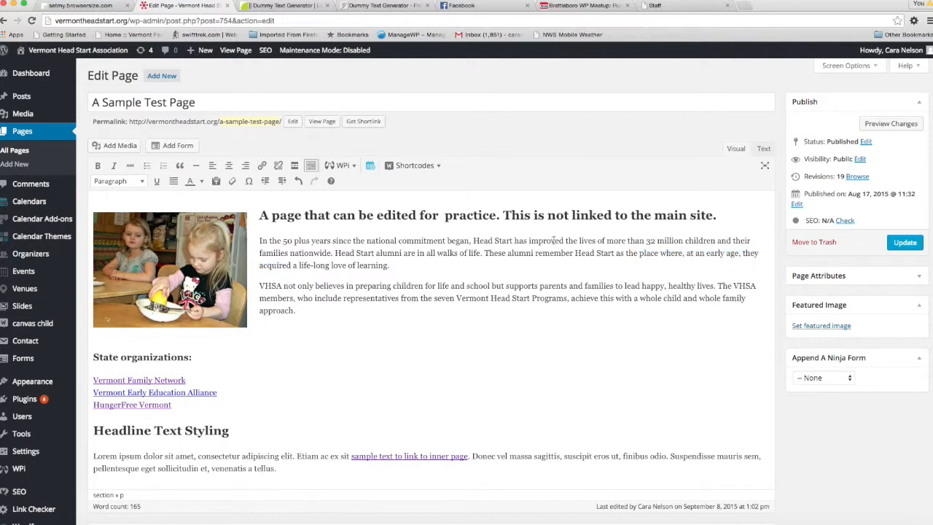
Make the phrase "Head Start has improved the lives" bold in the first paragraph
left_click_drag(474, 240, 595, 241)
left_click(98, 166)
left_click(455, 309)
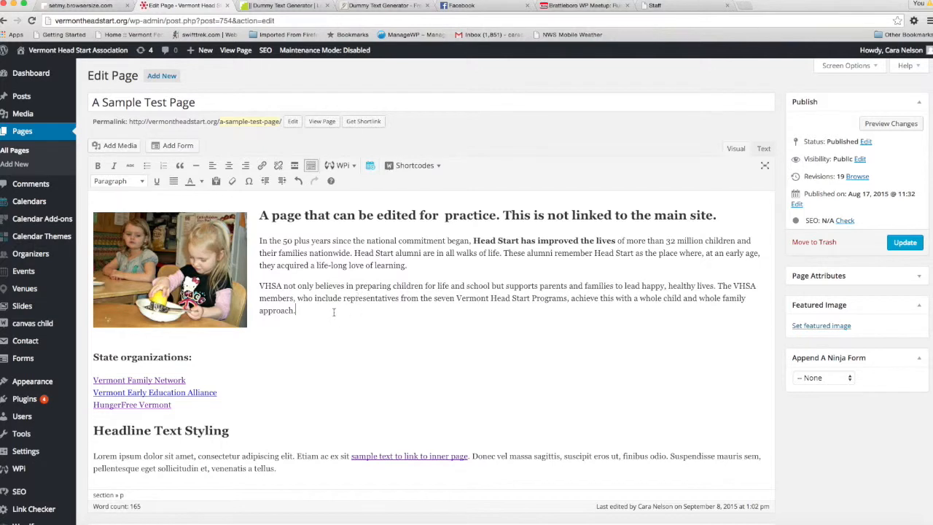
Italicize the phrase "who include representatives from the seven" in the VHSA paragraph
left_click_drag(296, 299, 454, 299)
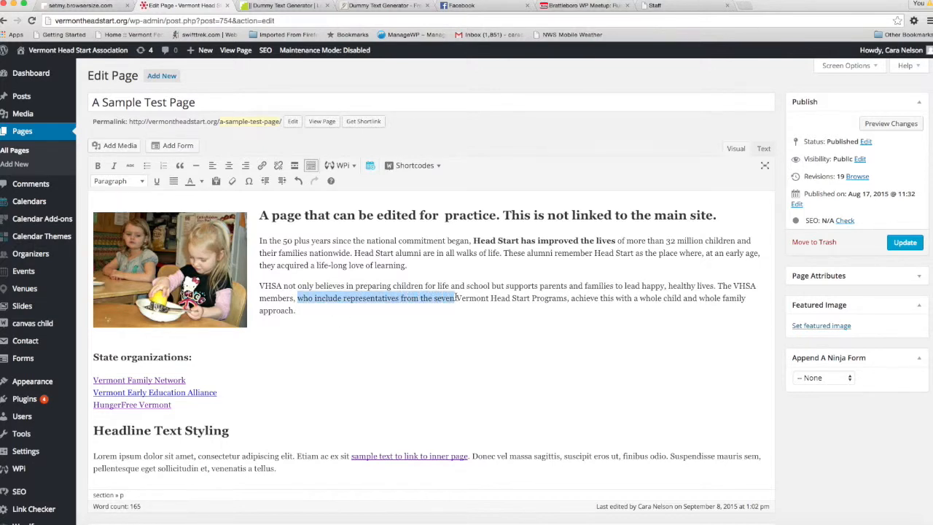
left_click(114, 165)
left_click(504, 303)
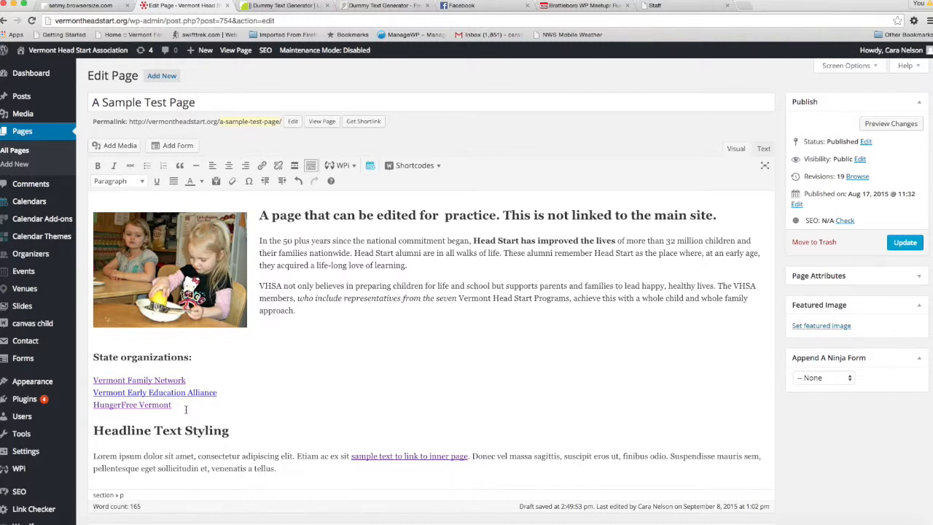
Turn the three organization links under State organizations into a bulleted list
left_click_drag(186, 405, 82, 380)
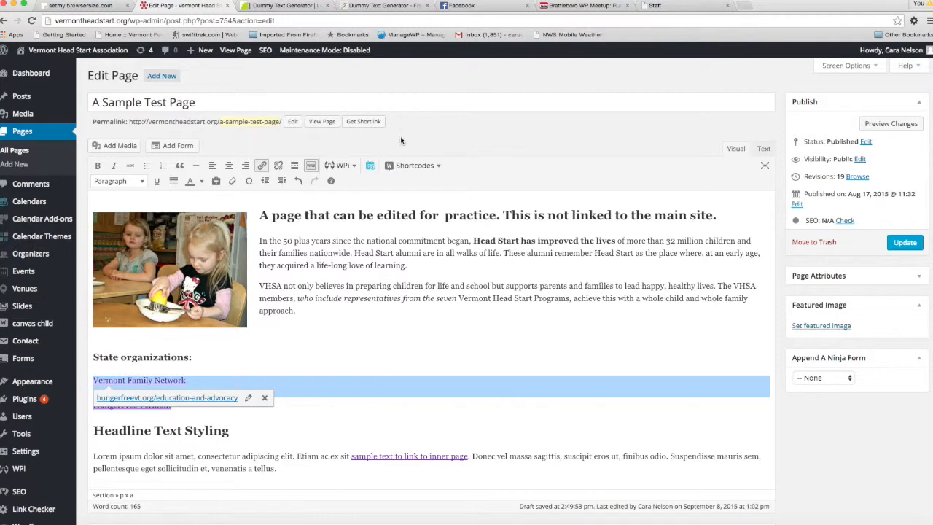
left_click(318, 363)
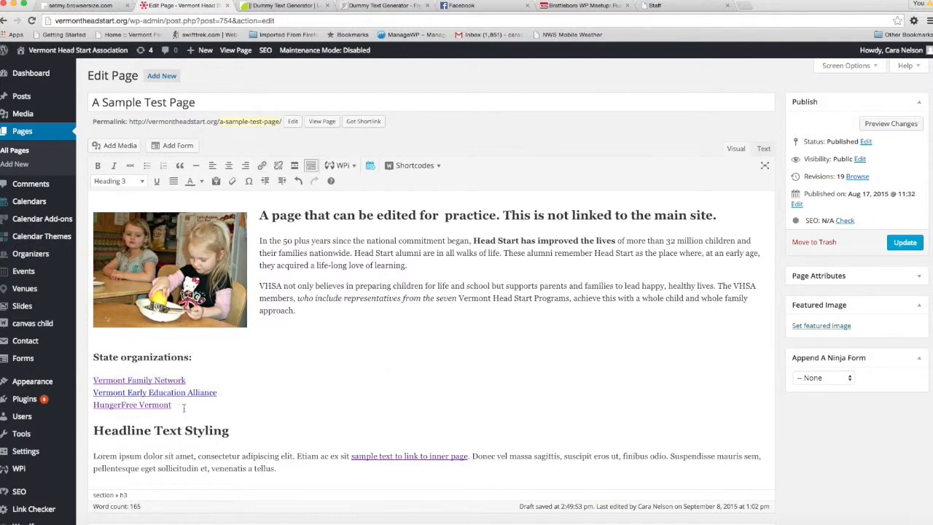
left_click_drag(94, 378, 172, 405)
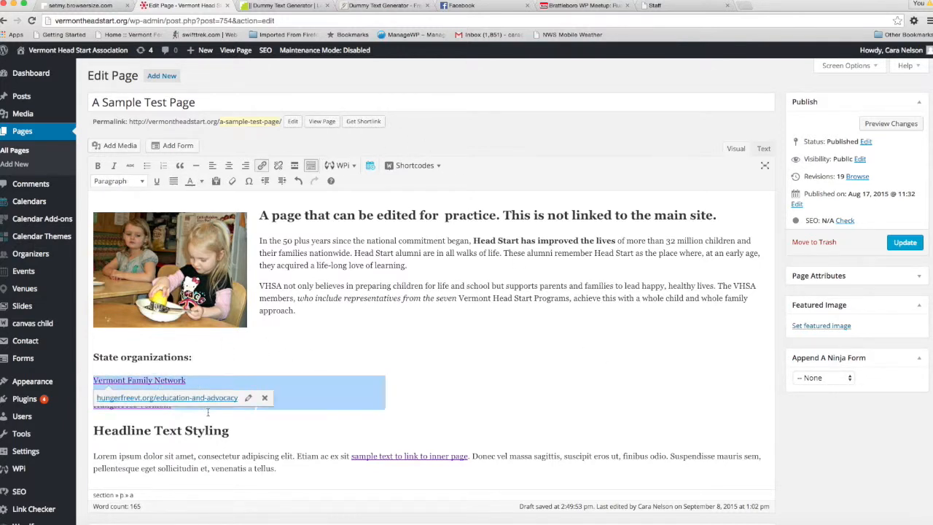
left_click(147, 166)
left_click(389, 369)
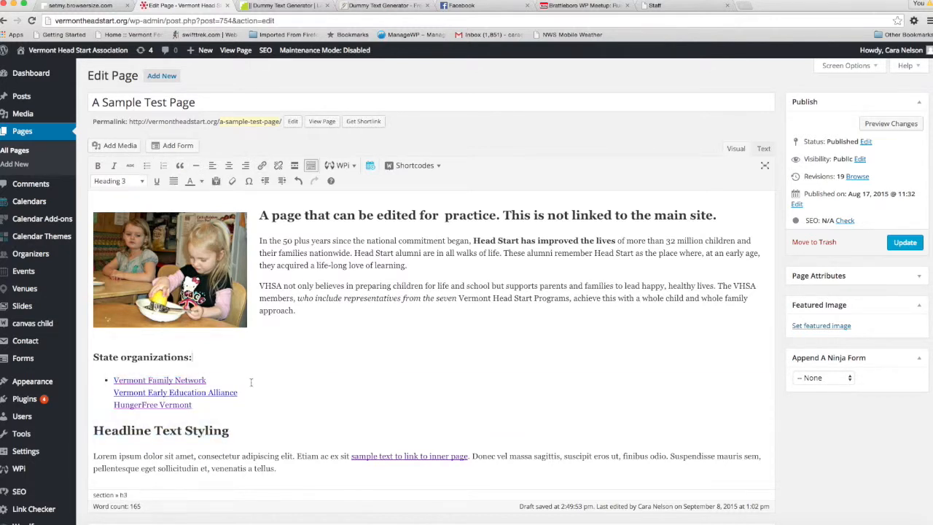
Remove the links from the three state organizations and put each organization on its own bullet
left_click_drag(216, 405, 63, 367)
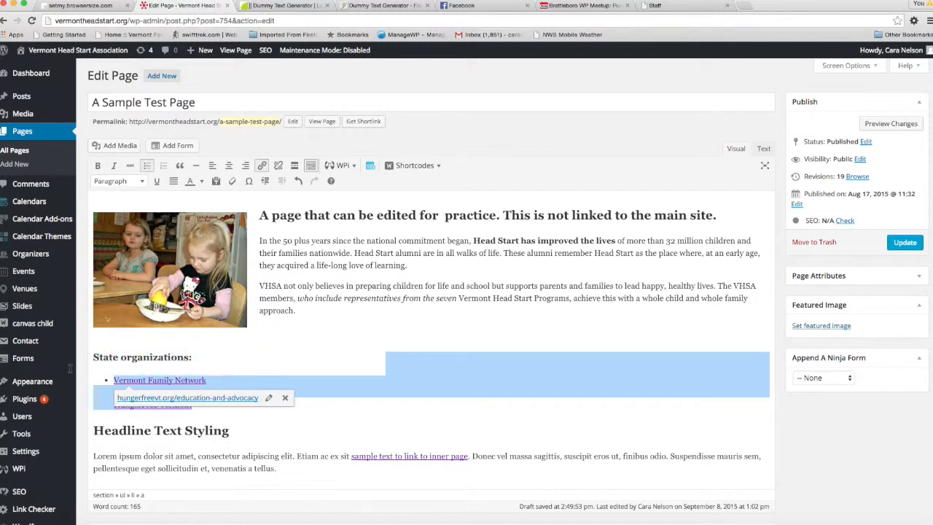
left_click(278, 166)
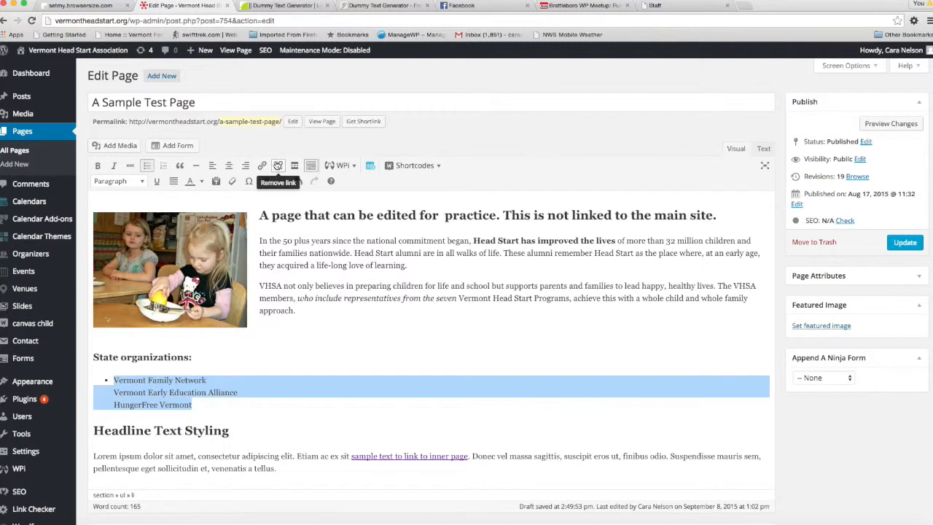
left_click(114, 392)
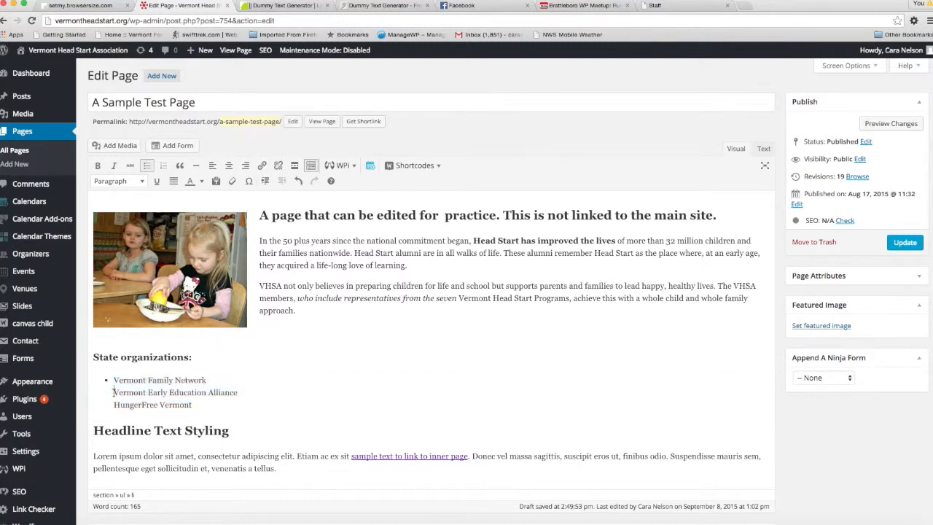
key("Return")
Try the State organizations list as a numbered list, and return it to a bulleted list
left_click_drag(194, 405, 102, 372)
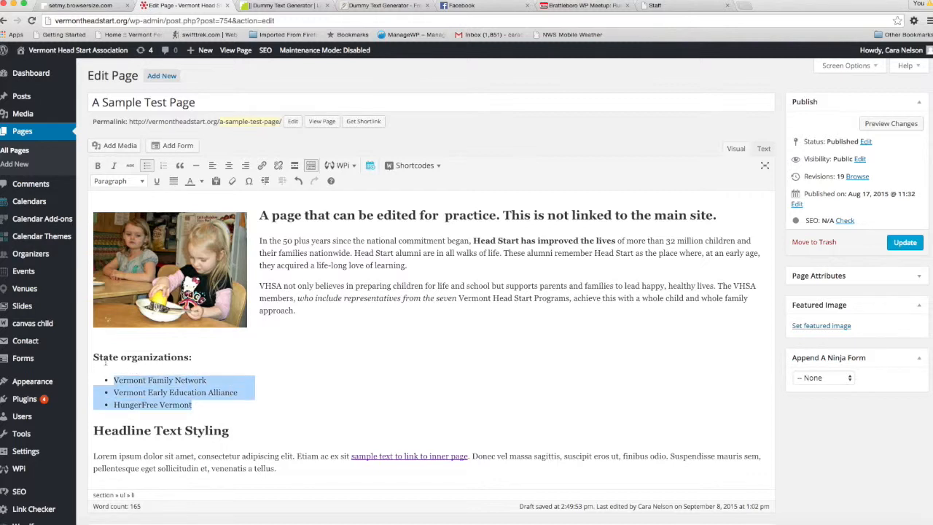
left_click(164, 166)
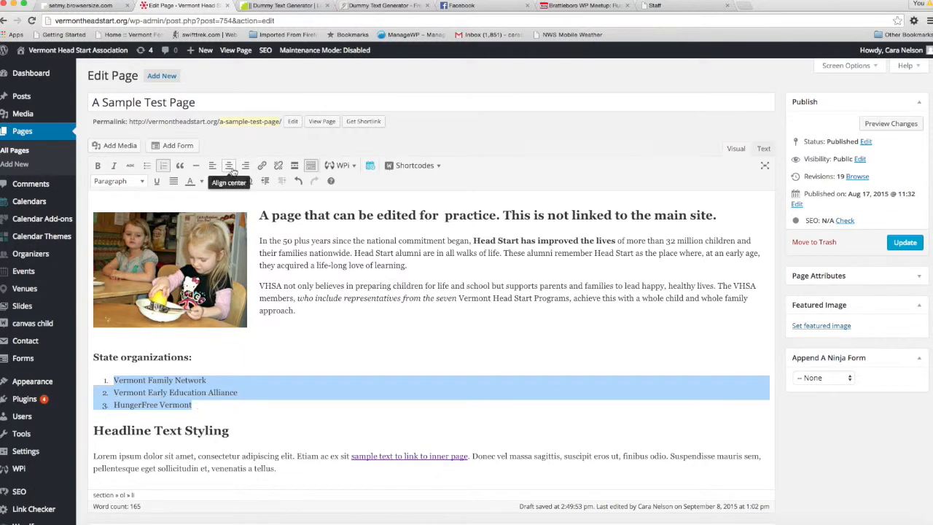
left_click(164, 166)
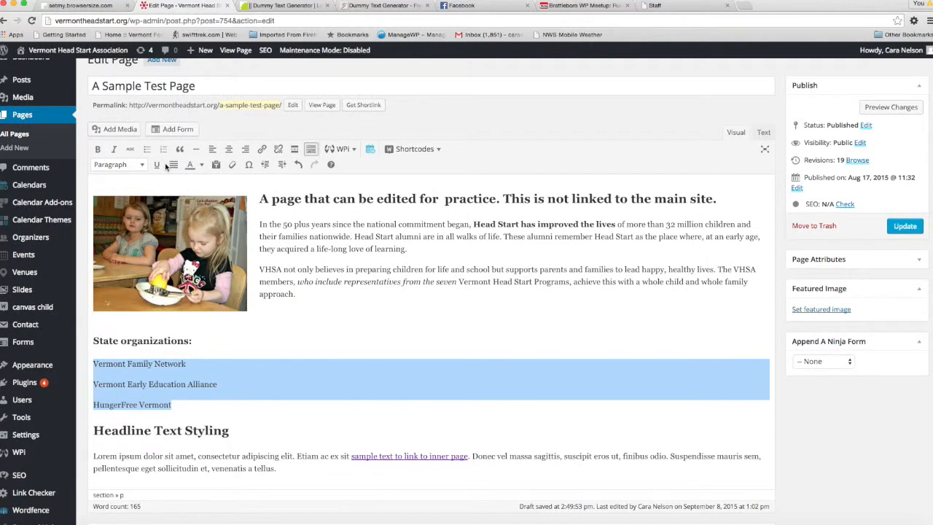
left_click(146, 148)
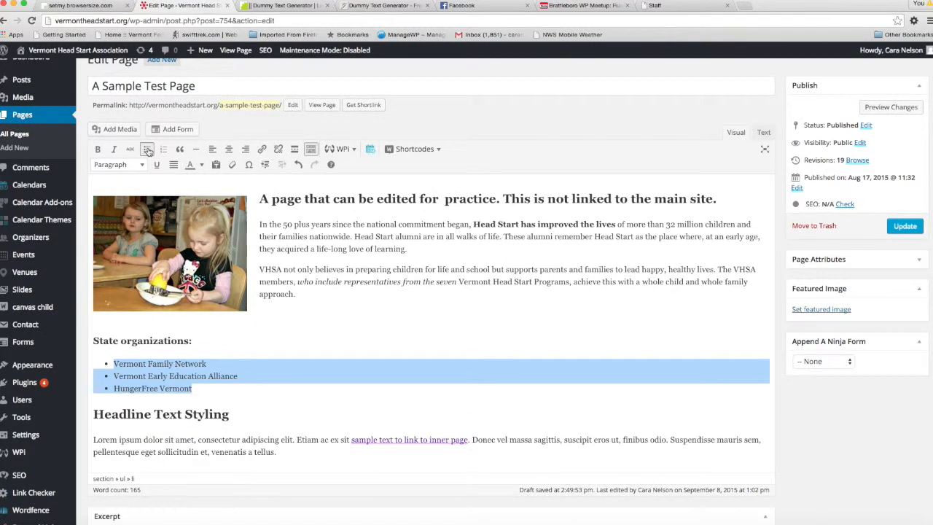
left_click(203, 375)
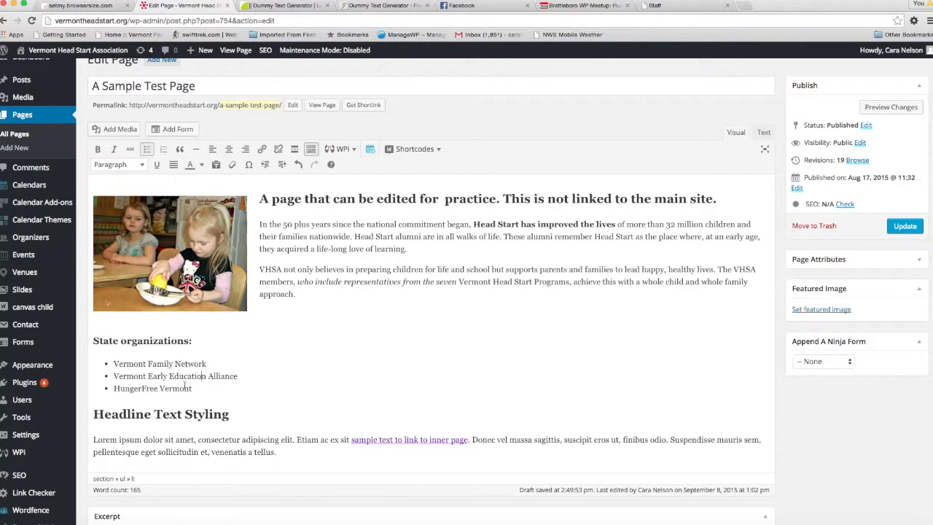
Paste the copied dummy text on a new line below the paragraph under Headline Text Styling
scroll(270, 409, "down", 1)
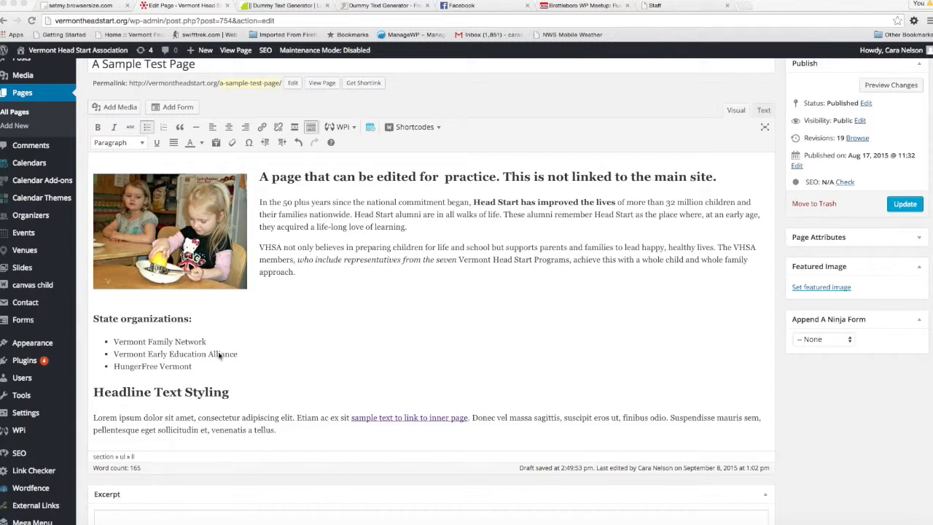
left_click(289, 435)
key("Return")
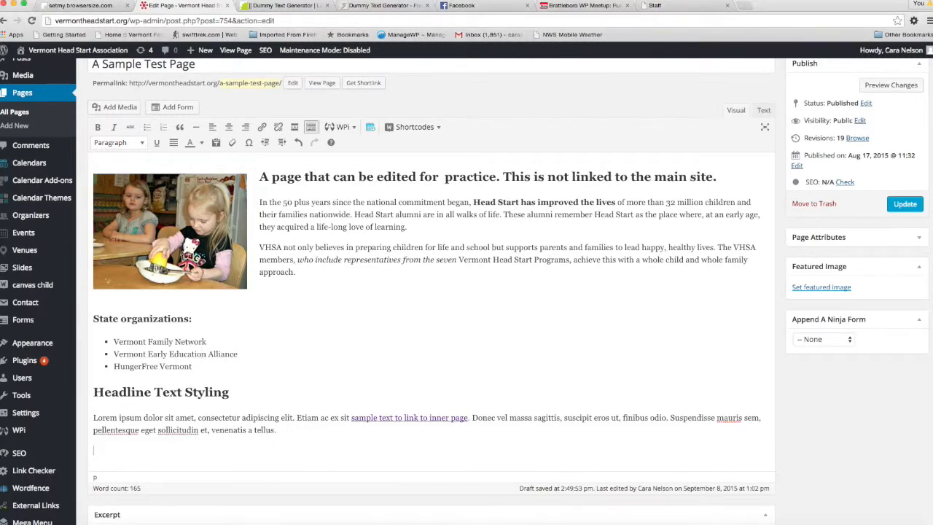
type("Ante Proin Cubilia Nisl Heading 2 Donec Heading 3 Dis. Litora fusce volutpat porttitor. Quisque nulla odio lacinia dolor morbi vulputate. Netus parturient dis. Facilisi lacus elit iaculis sapien odio tortor aenean nibh natoque mus. Magna curabitur. Tempor tempor hac dictumst nulla aliquet erat phasellus tristique nisi sollicitudin urna at consequat. Justo lacus mattis iaculis adipiscing primis porta integer vulputate fringilla aenean. Donec eget laoreet. Facilisis integer aptent luctus scelerisque inceptos. Libero, nibh mi metus. Et mattis habitant senectus malesuada consequat. Pharetra Hymenaeos Justo Dictum Nisl Vulputate Cubilia Heading 3 Ante nunc hymenaeos venenatis sapien. Nunc nunc eleifend amet adipiscing ullamcorper molestie dictumst non imperdiet id. Aliquam, interdum donec, dignissim convallis nisi at venenatis velit fringilla non pellentesque.")
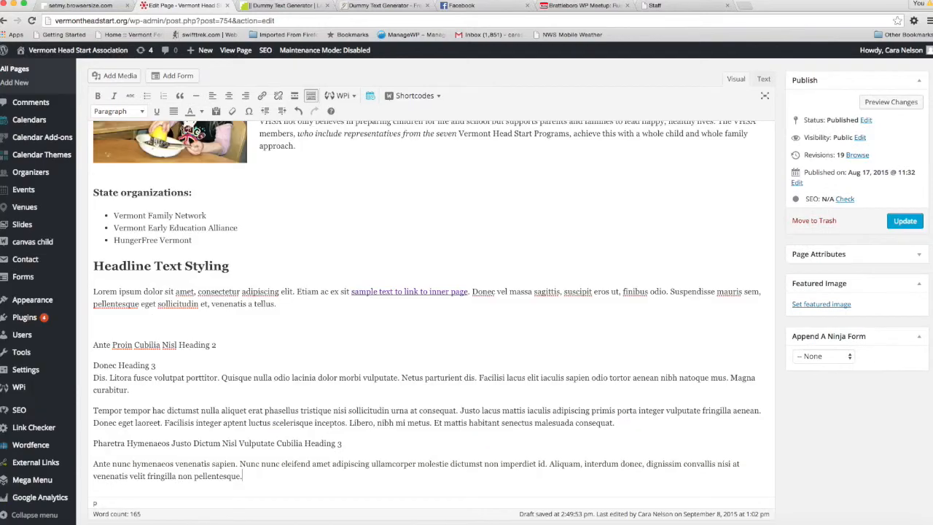
Format the pasted paragraph beginning "Tempor tempor hac dictumst" as a blockquote
scroll(327, 224, "up", 2)
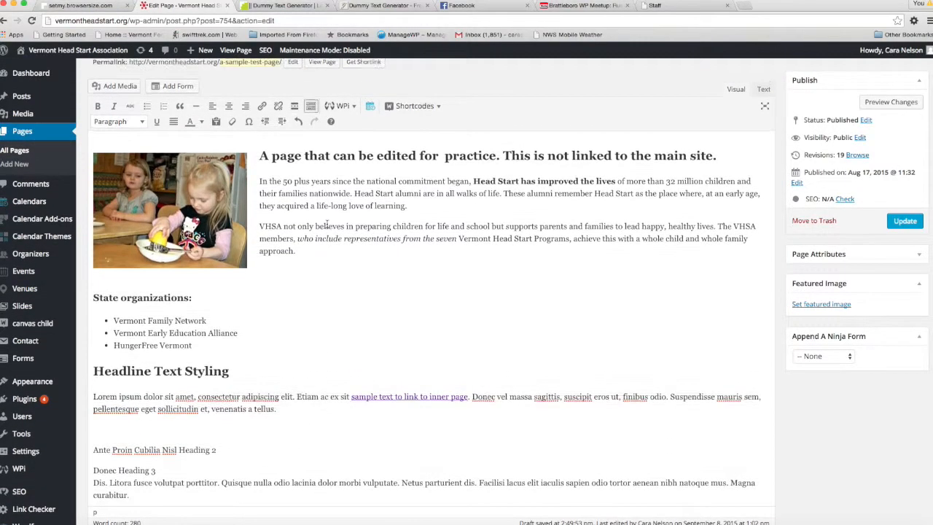
scroll(327, 224, "down", 1)
scroll(327, 224, "down", 2)
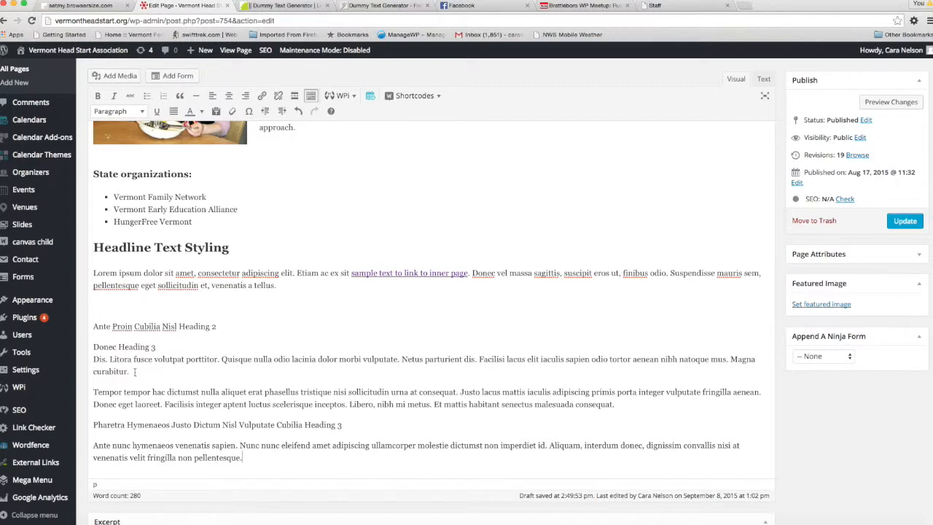
left_click_drag(618, 405, 89, 393)
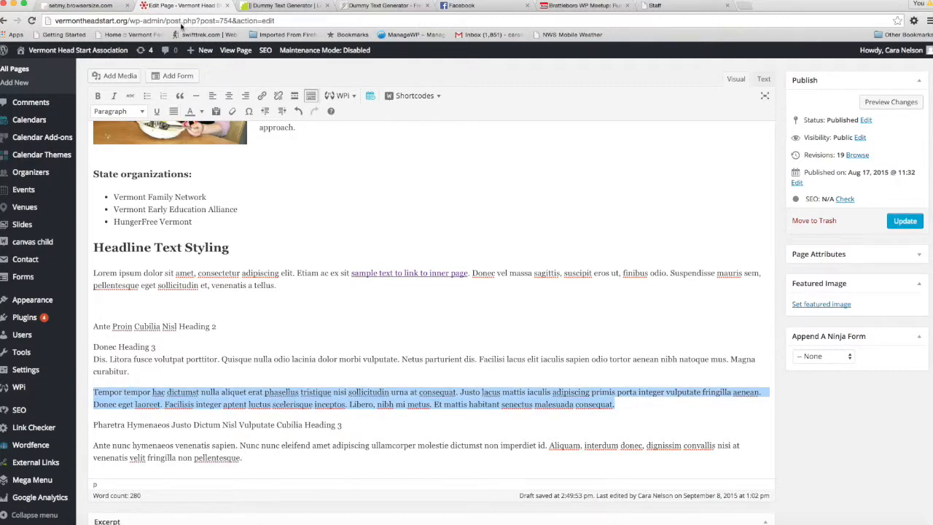
left_click(180, 97)
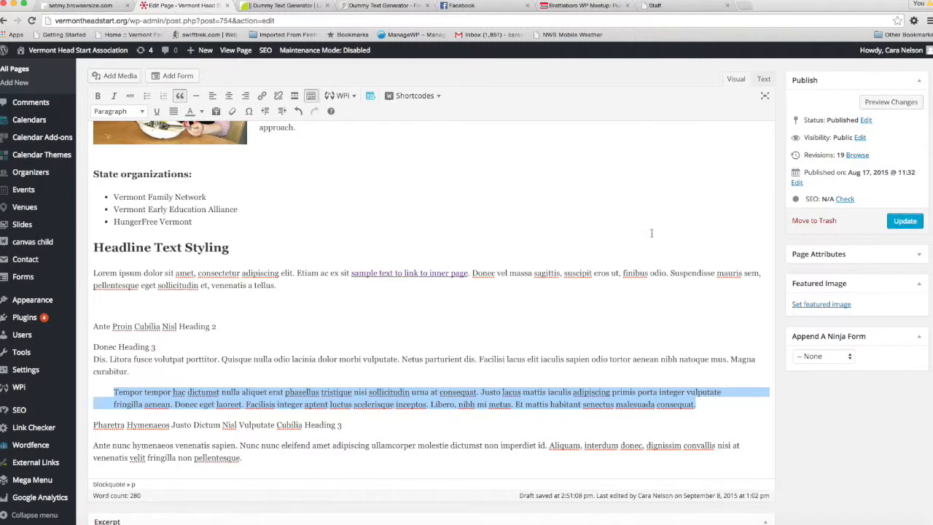
Preview the page changes and examine how the blockquote, list and text formatting look on the site
left_click(885, 105)
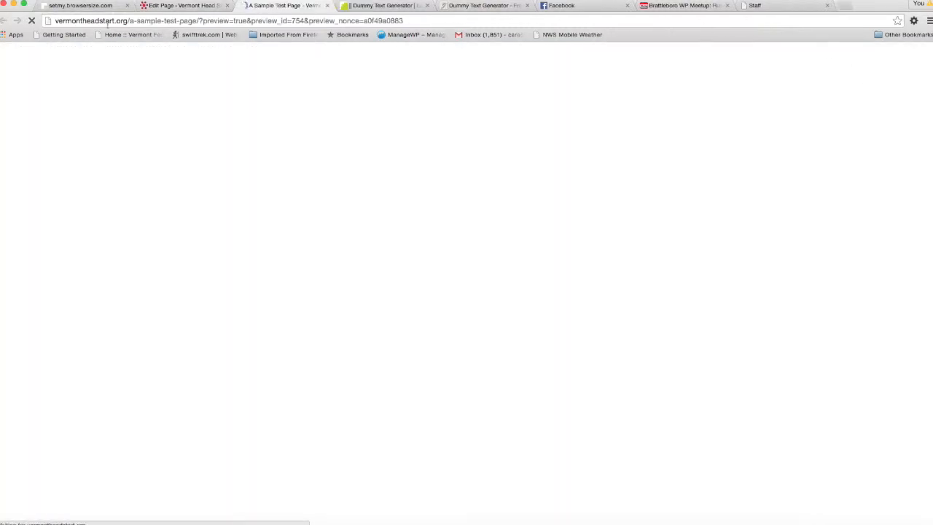
scroll(136, 253, "down", 5)
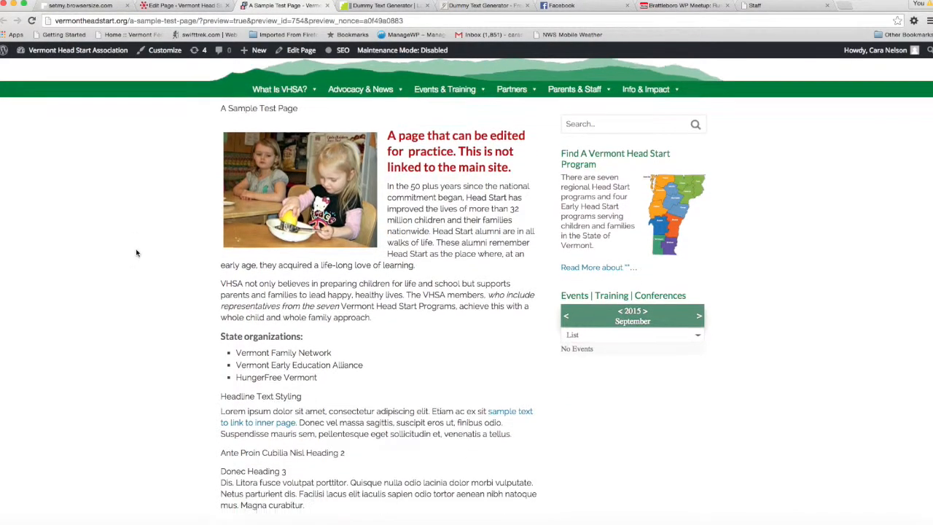
scroll(137, 253, "down", 1)
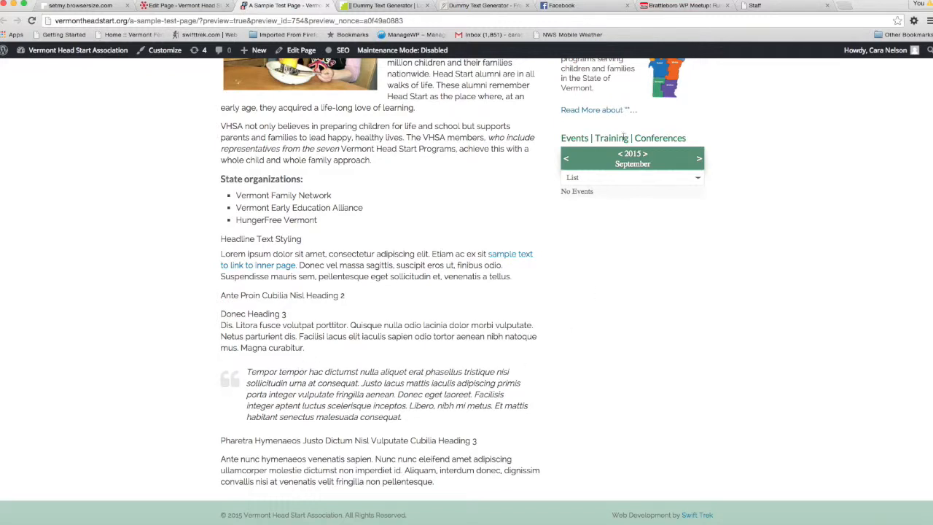
Back in the page editor, insert a horizontal line above "Ante Proin Cubilia Nisl Heading 2" and delete the blank line before that text
left_click(219, 6)
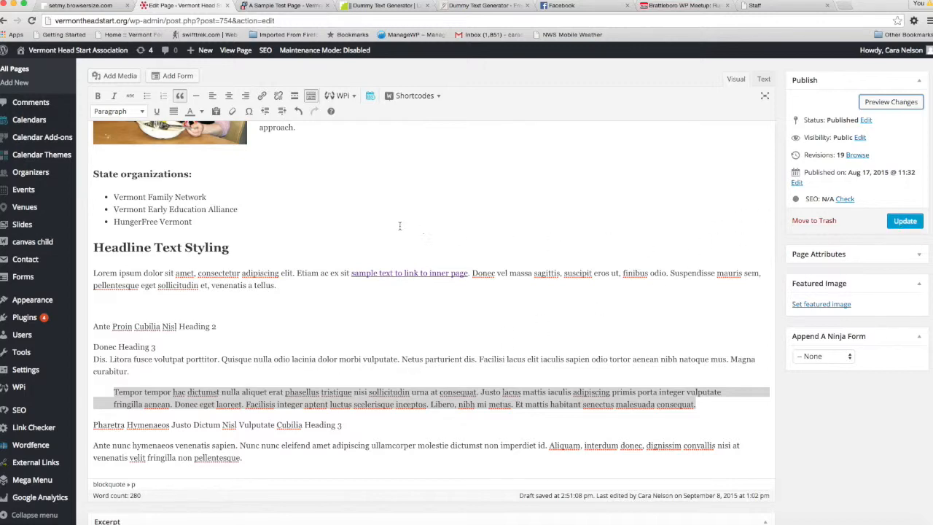
scroll(353, 227, "down", 3)
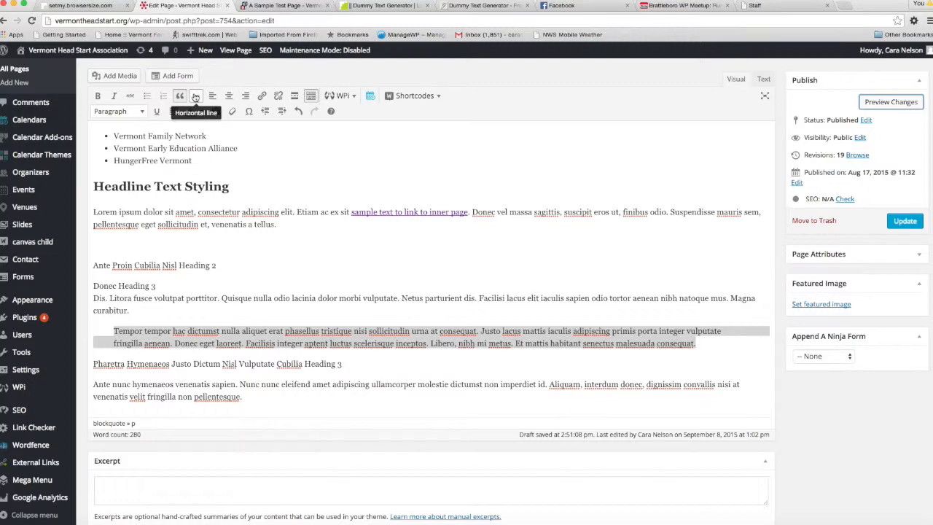
left_click(283, 224)
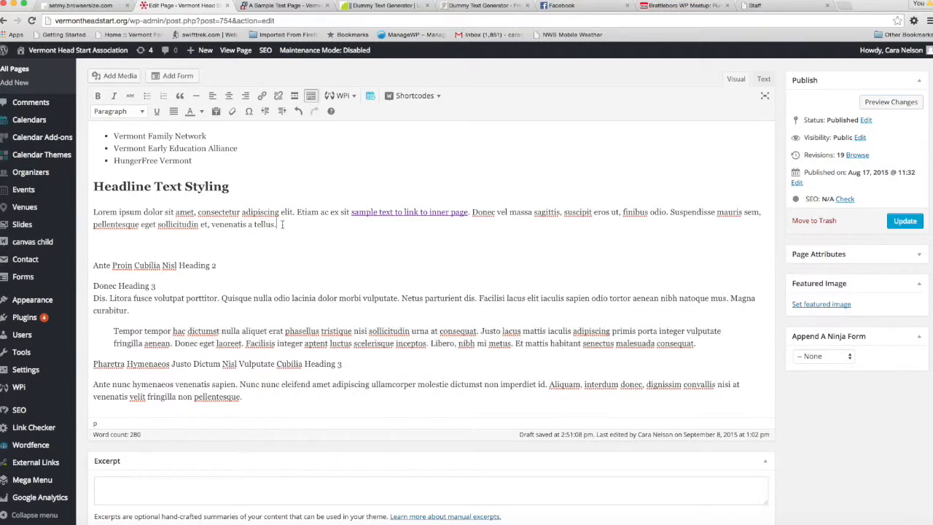
key("Return")
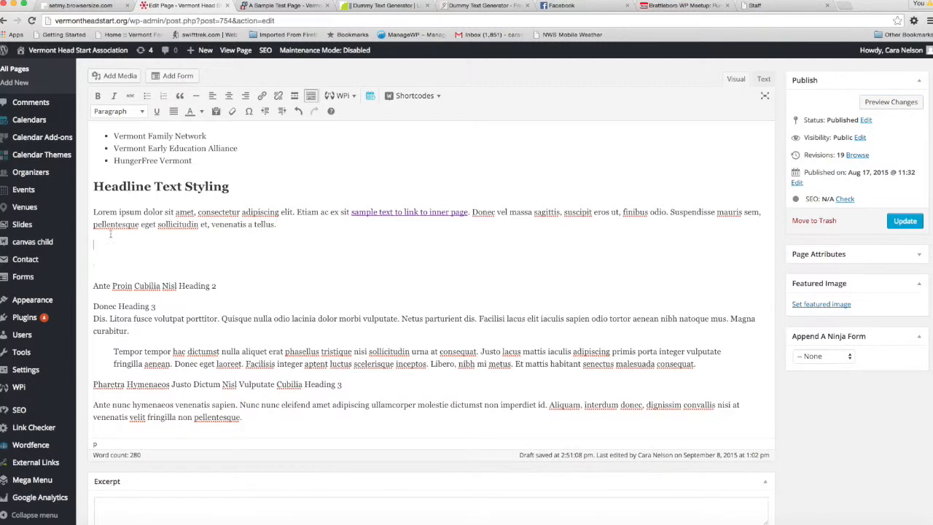
left_click(197, 98)
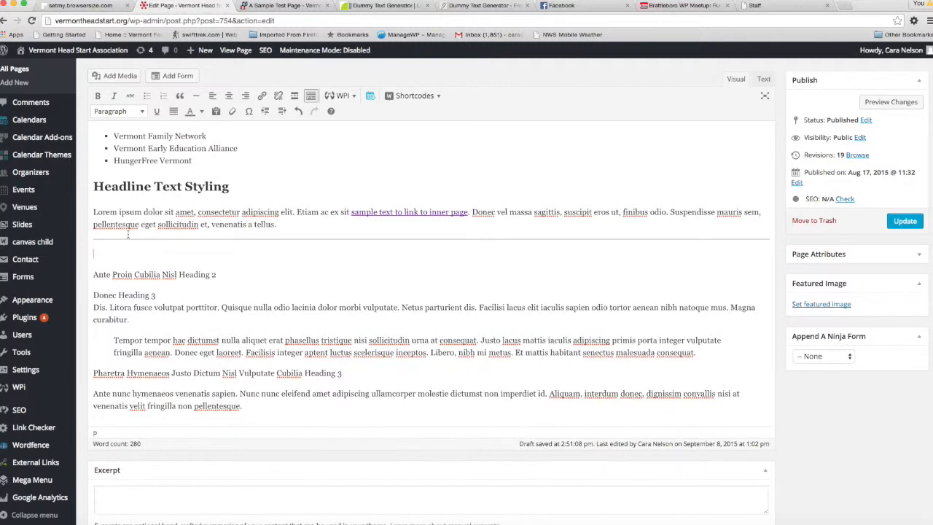
left_click(92, 274)
key("BackSpace")
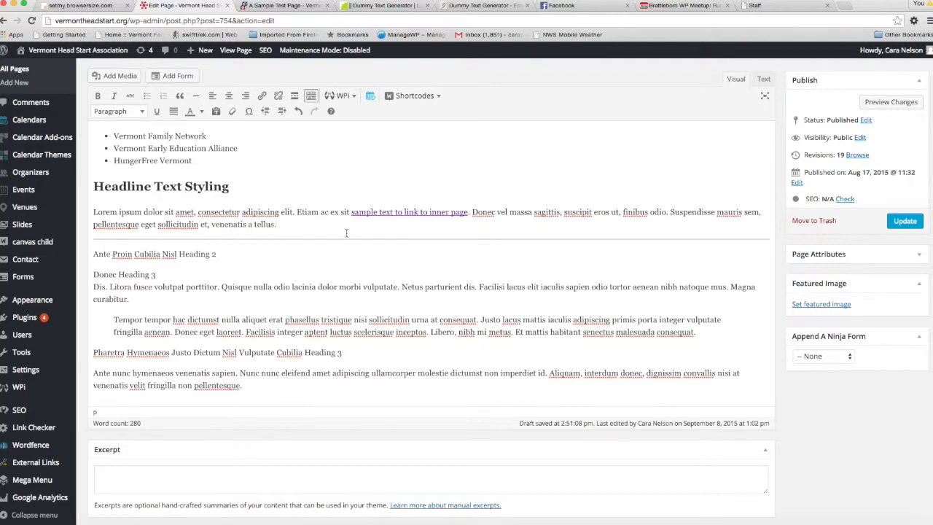
Refresh the page preview and examine the horizontal line between the two text sections
left_click(891, 101)
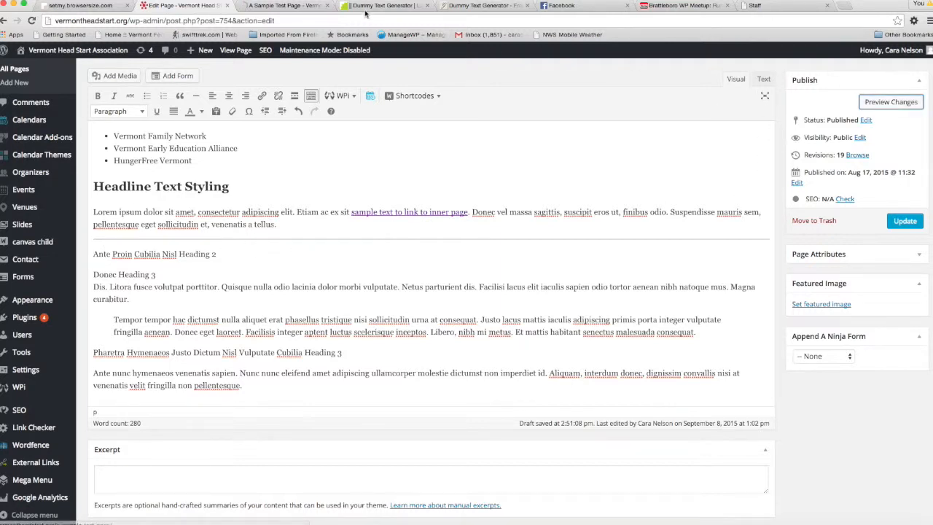
left_click(311, 5)
scroll(221, 318, "down", 5)
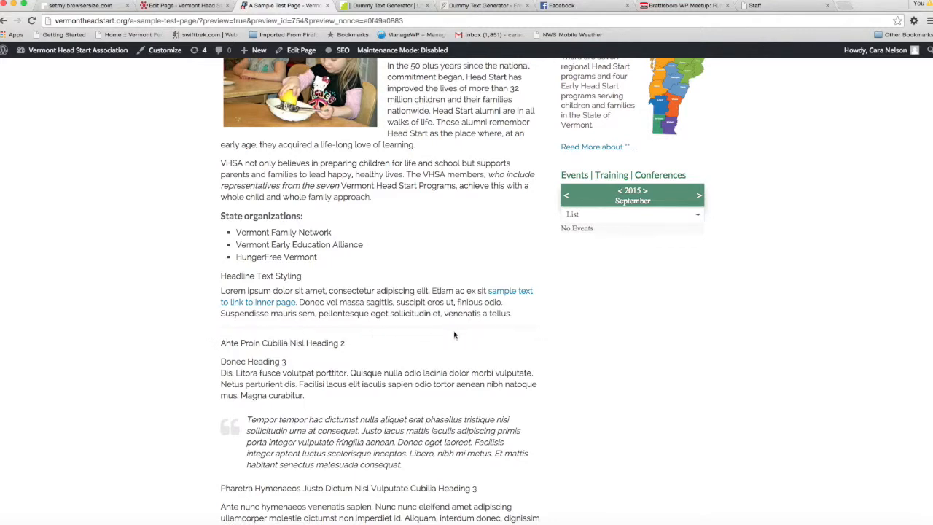
Back in the page editor, centre the line "Ante Proin Cubilia Nisl Heading 2" and realign it to the left
key("ctrl+shift+Tab")
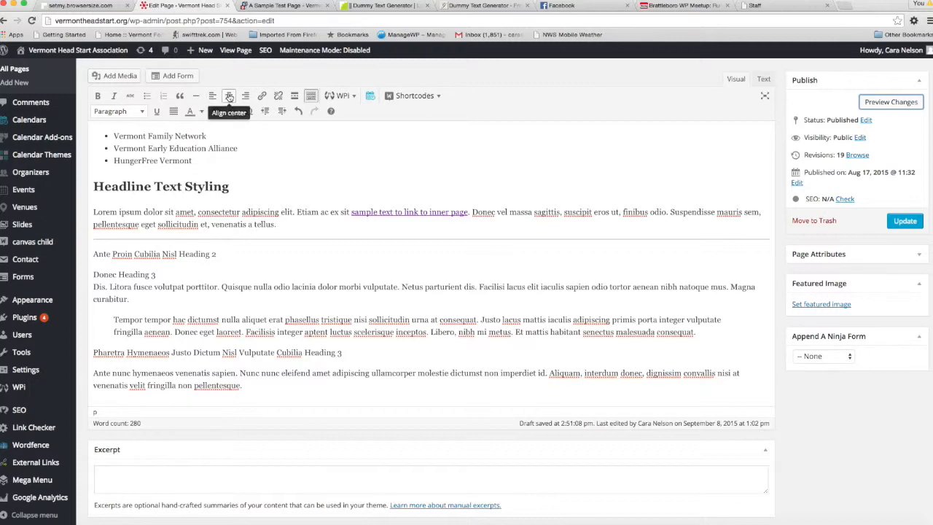
scroll(272, 192, "up", 2)
scroll(271, 191, "down", 2)
left_click_drag(227, 248, 84, 244)
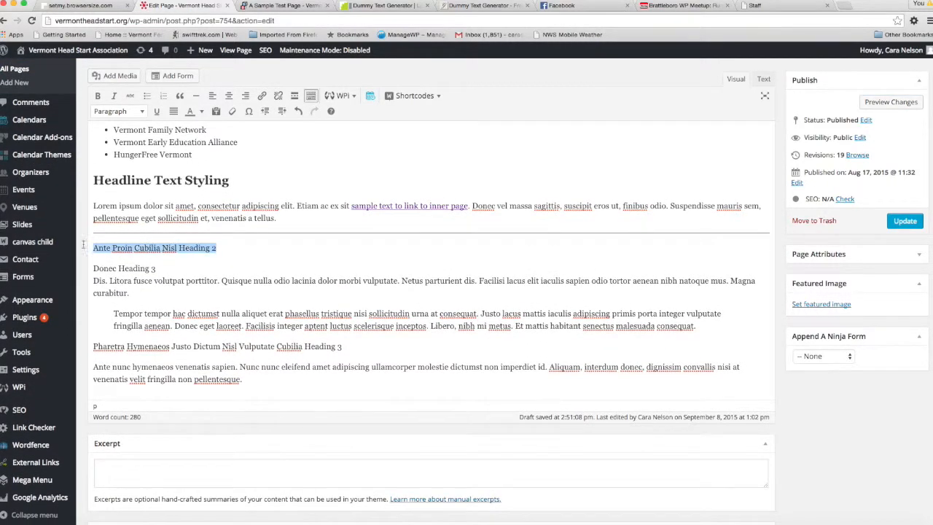
left_click(235, 98)
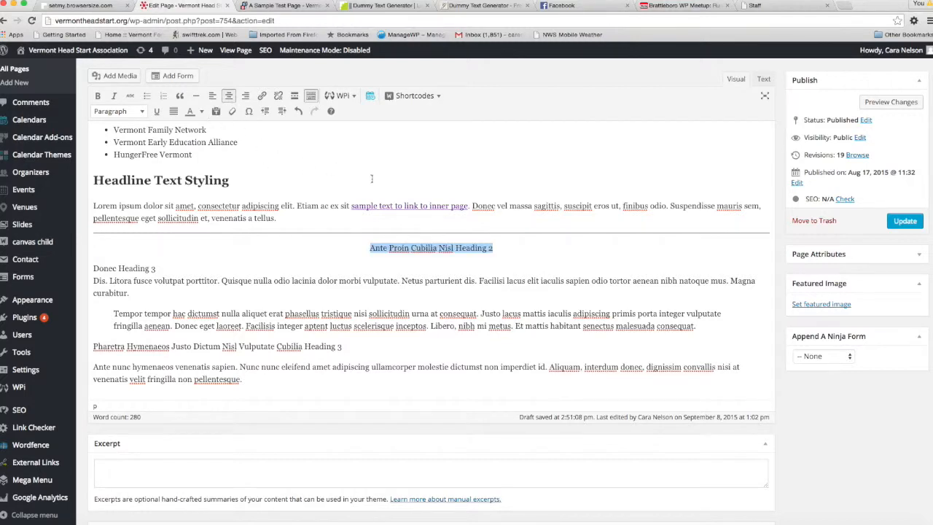
left_click(212, 99)
Hide the editor's second row of formatting tools and show it again
scroll(271, 242, "up", 3)
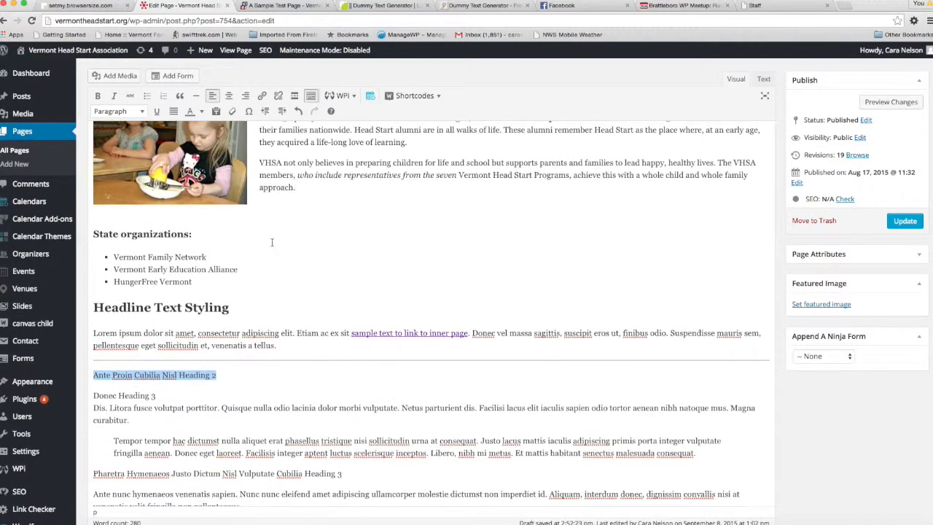
scroll(271, 242, "up", 3)
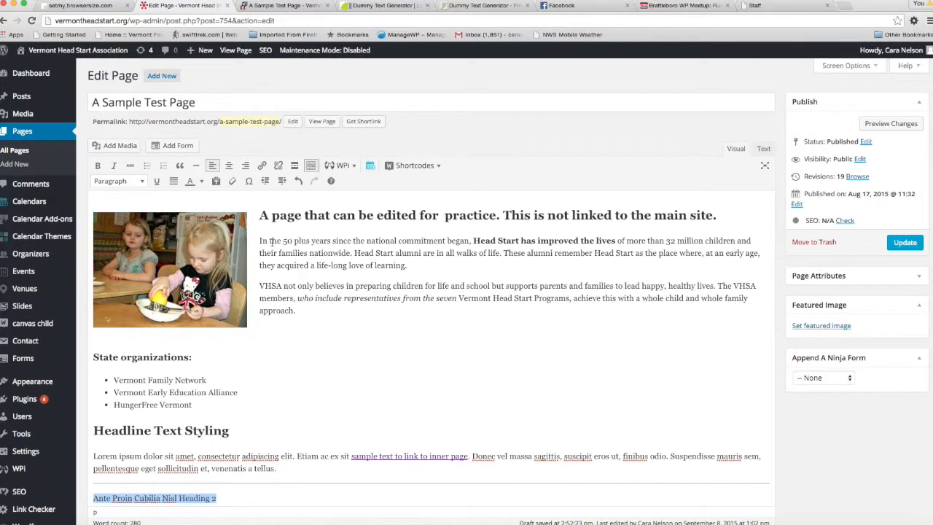
scroll(329, 333, "down", 3)
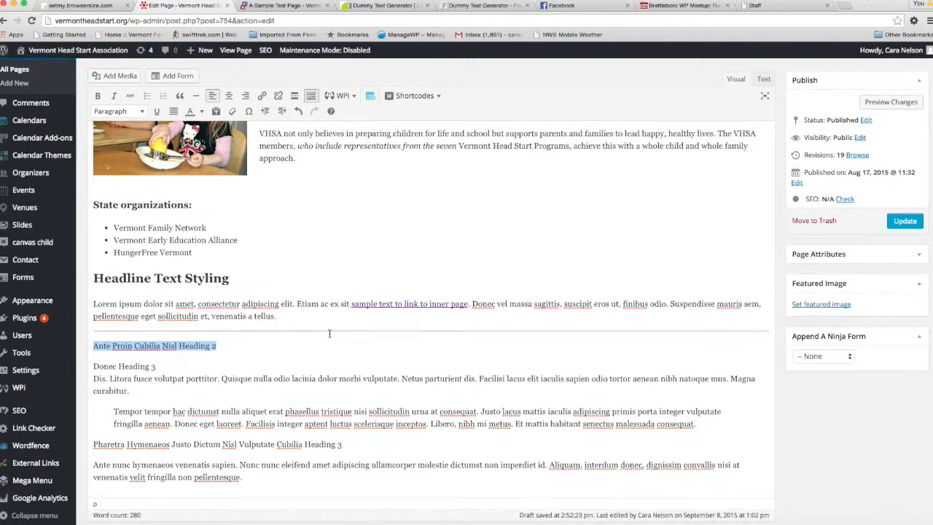
scroll(329, 333, "up", 3)
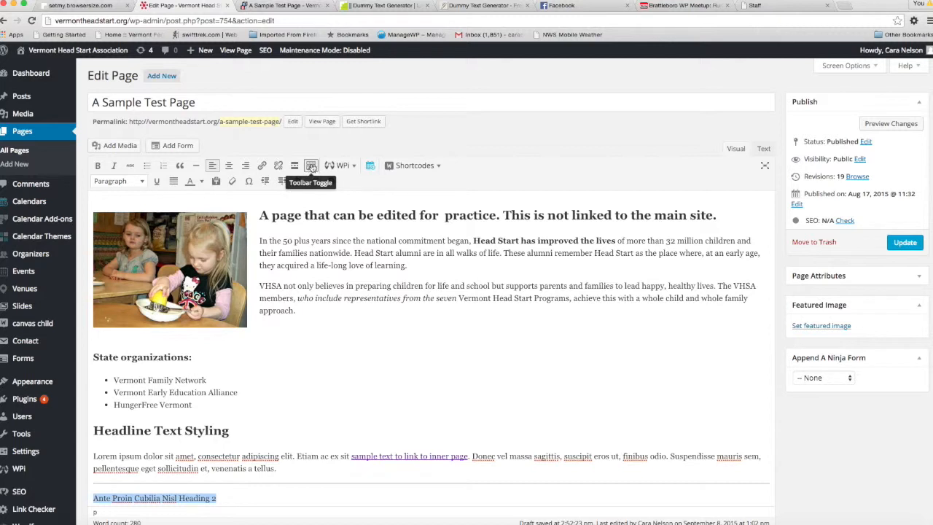
left_click(311, 166)
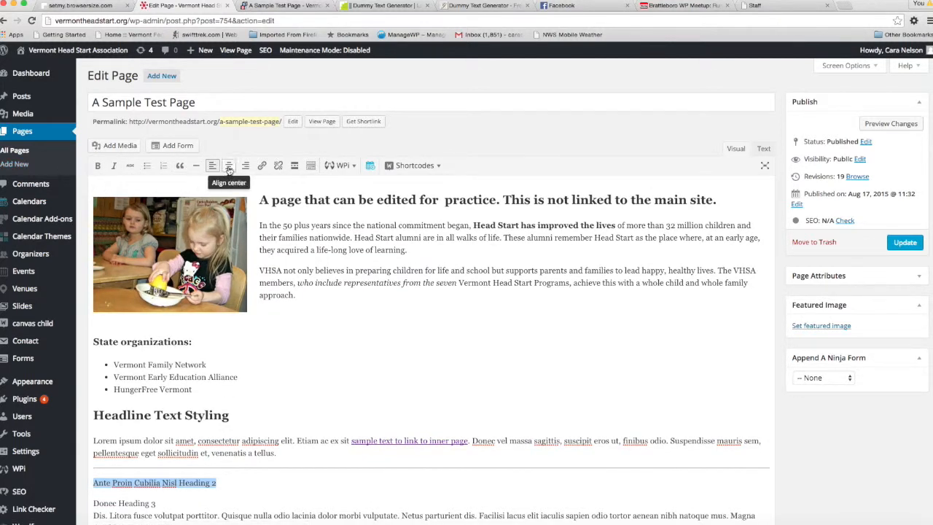
left_click(312, 166)
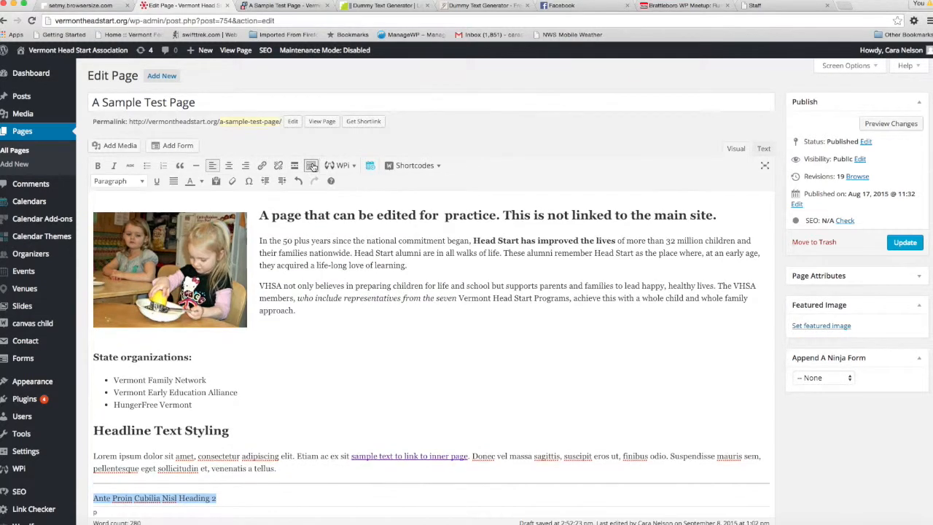
Examine the available text formats and check which one the "A page that can be edited for practice" headline uses
left_click(143, 182)
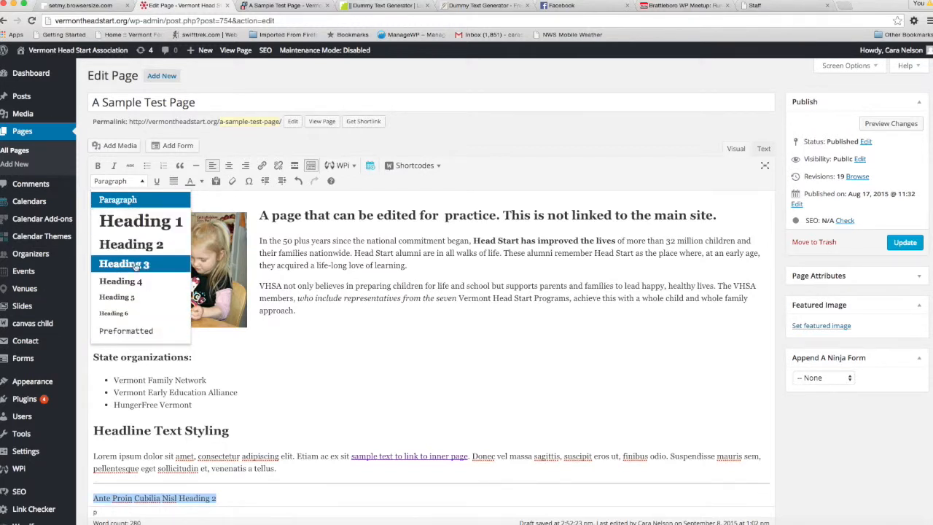
left_click(368, 318)
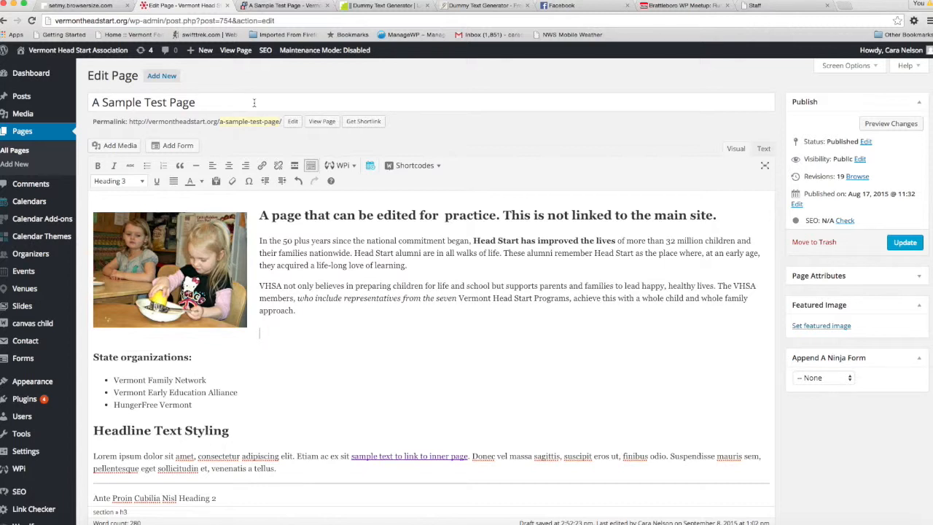
left_click_drag(261, 215, 736, 213)
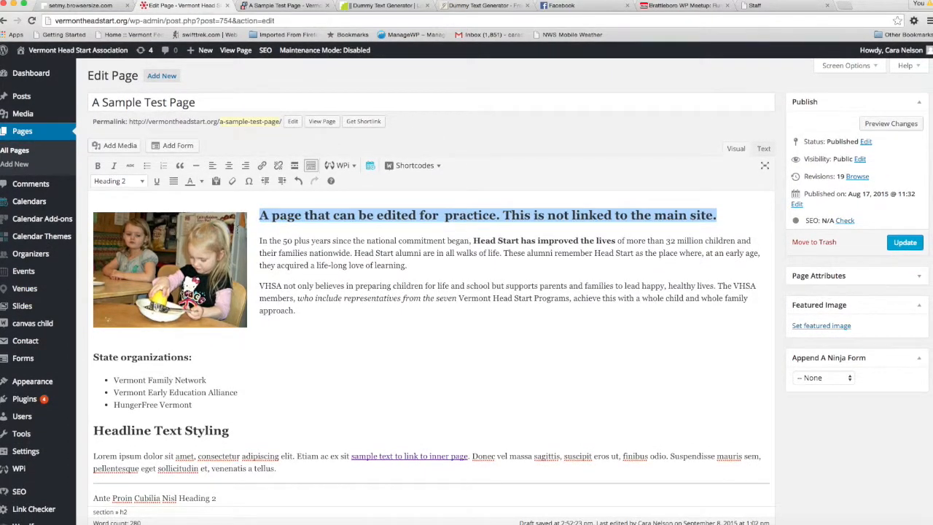
Apply the Paragraph format to the two introductory paragraphs from "In the 50 plus years" through "whole family approach"
left_click(260, 241)
left_click_drag(260, 241, 295, 311)
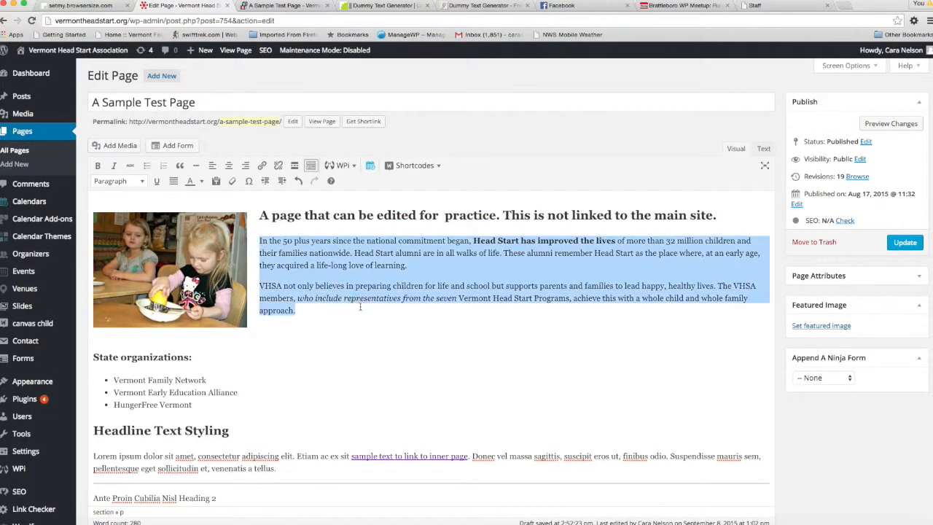
left_click(143, 181)
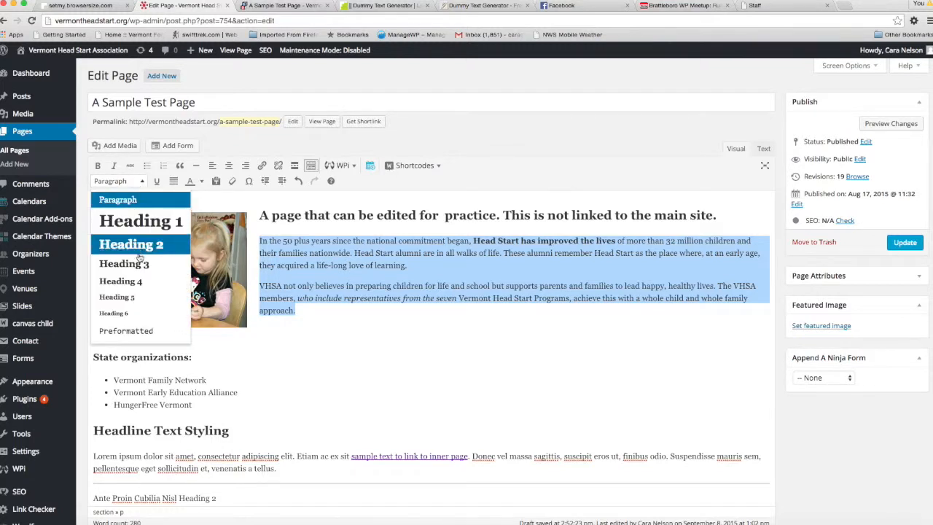
left_click(134, 199)
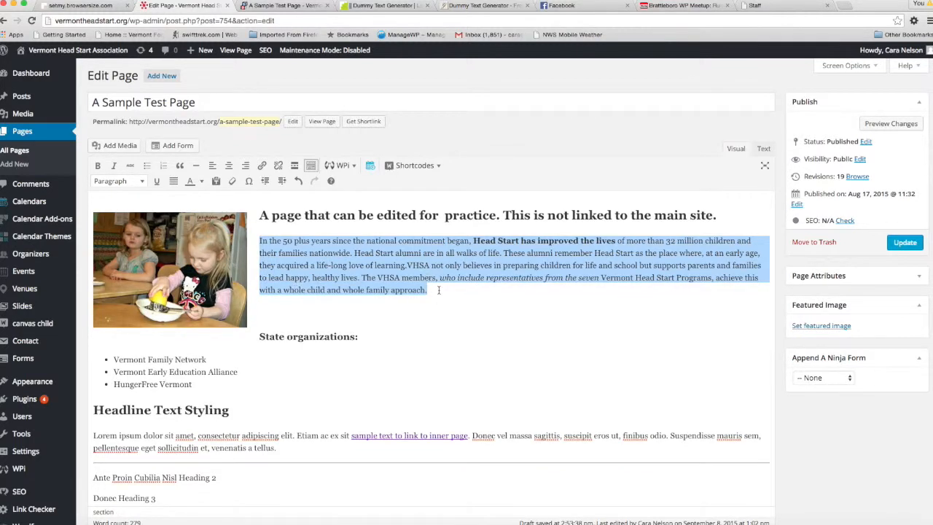
left_click(442, 285)
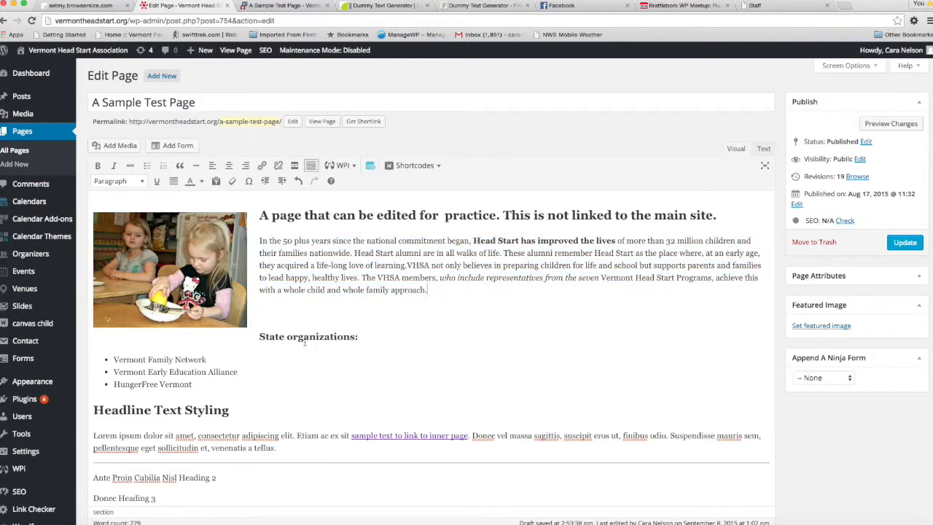
Check which text format the "State organizations:" subheading uses
left_click(259, 337)
left_click_drag(363, 337, 257, 338)
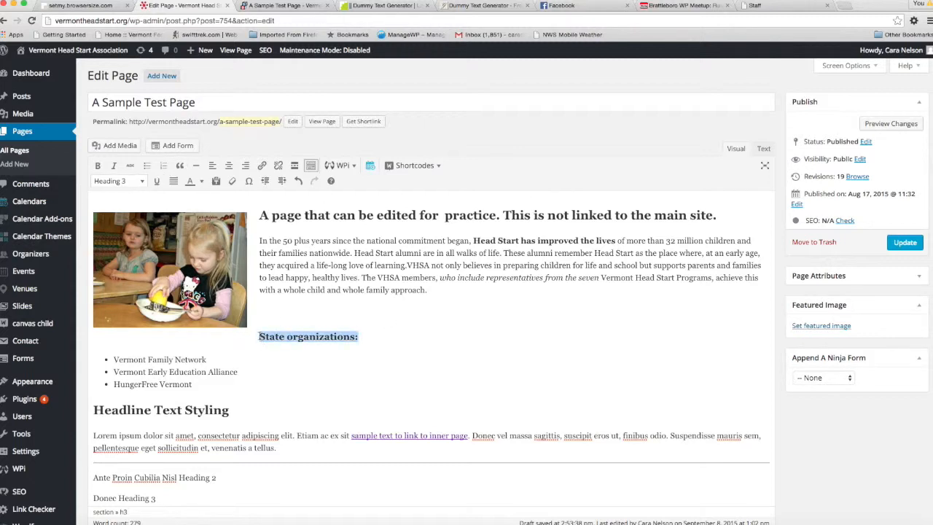
left_click(260, 336)
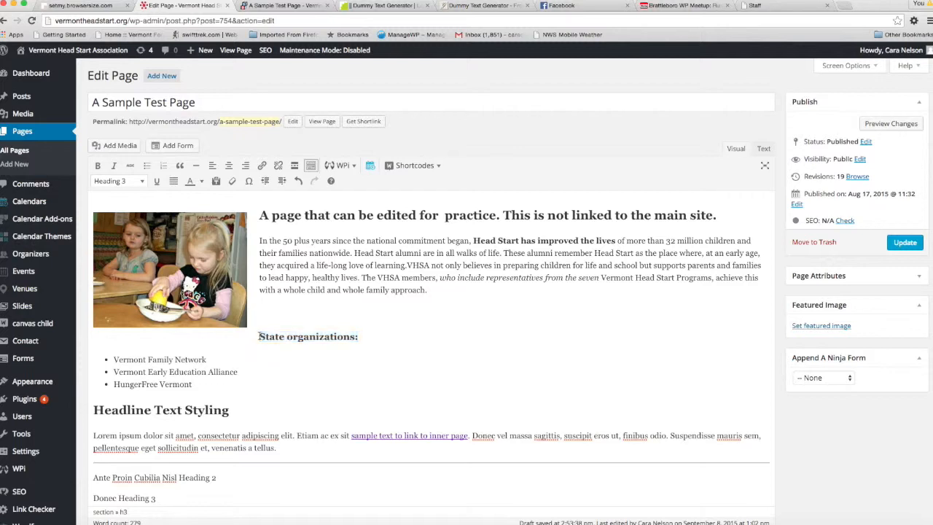
Format the "Headline Text Styling" line as Heading 3
left_click(246, 411)
left_click_drag(230, 411, 93, 412)
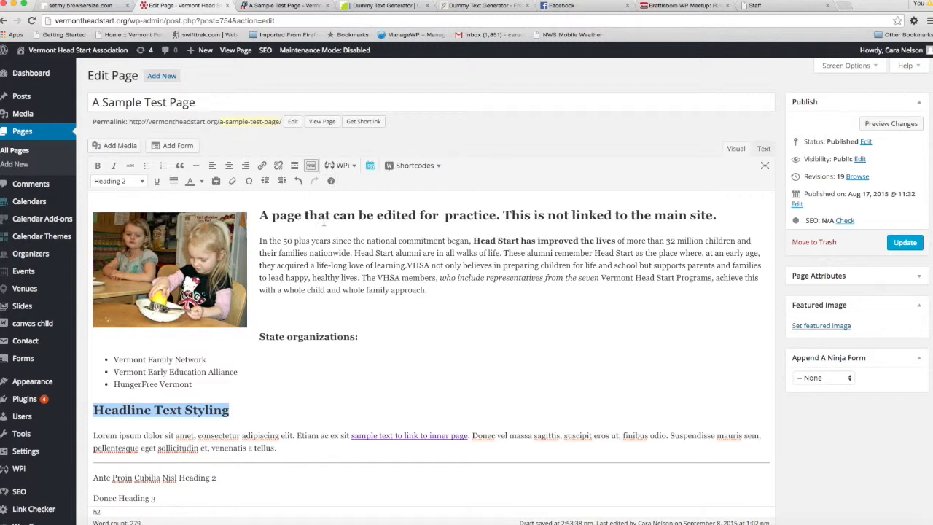
left_click(140, 183)
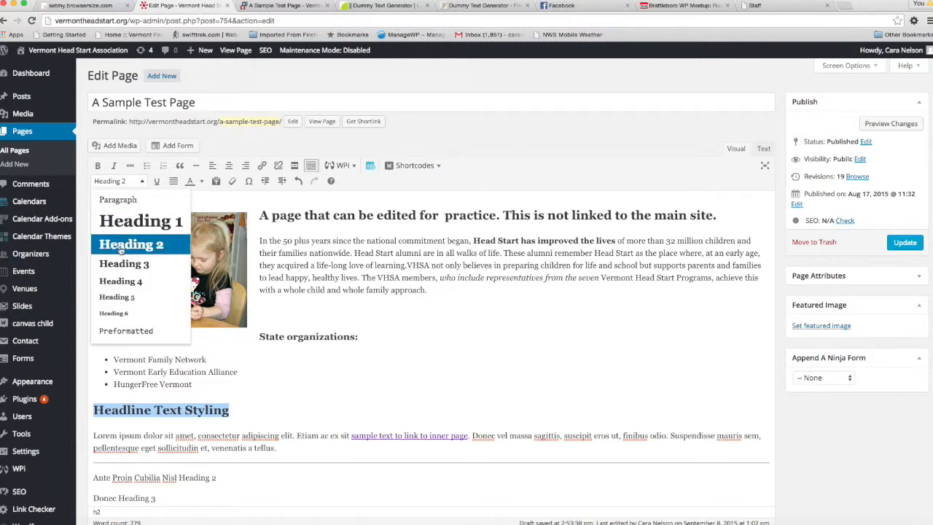
left_click(122, 266)
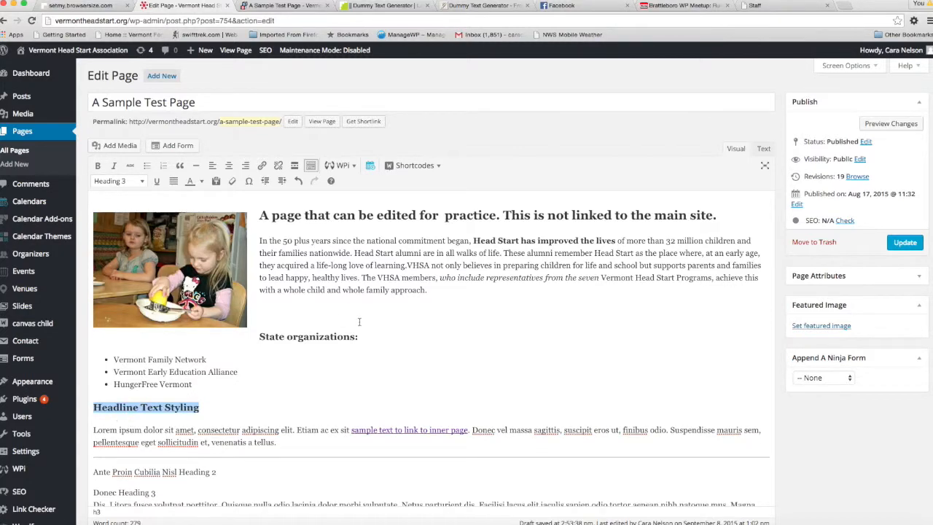
Preview the page changes and examine how the headings and the "Headline Text Styling" line look on the site
scroll(358, 322, "down", 5)
scroll(359, 321, "up", 5)
left_click(889, 123)
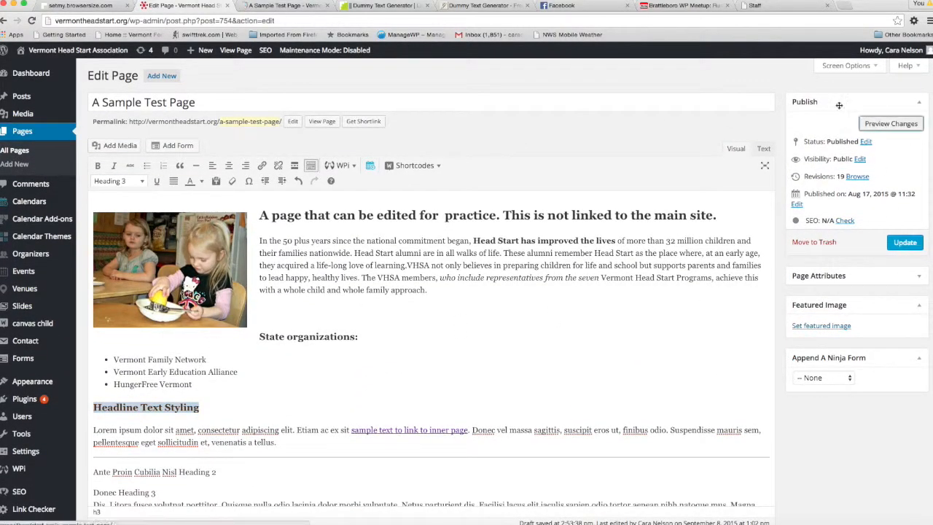
left_click(273, 5)
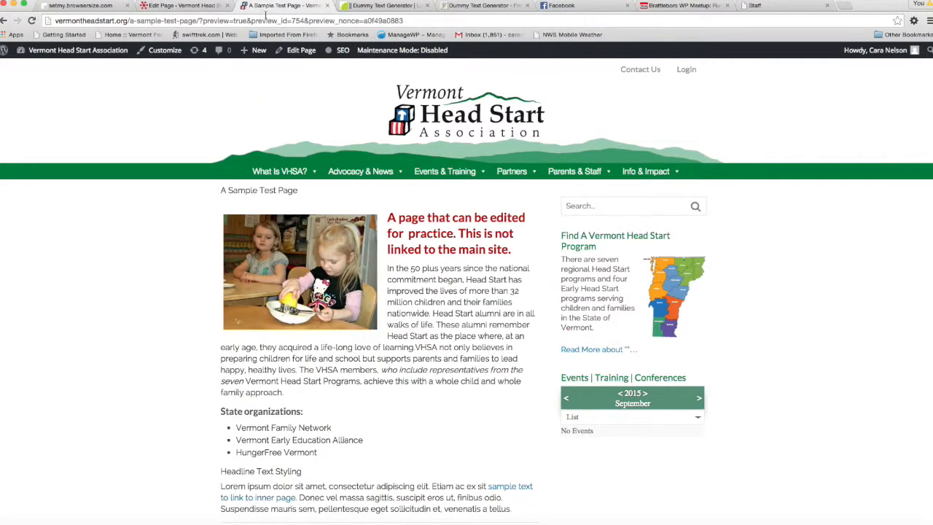
scroll(148, 295, "down", 5)
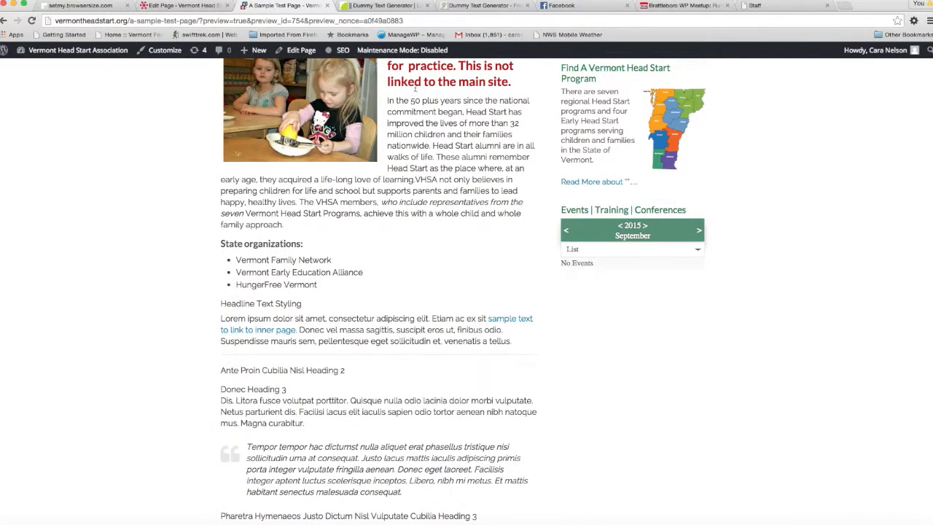
scroll(416, 87, "up", 2)
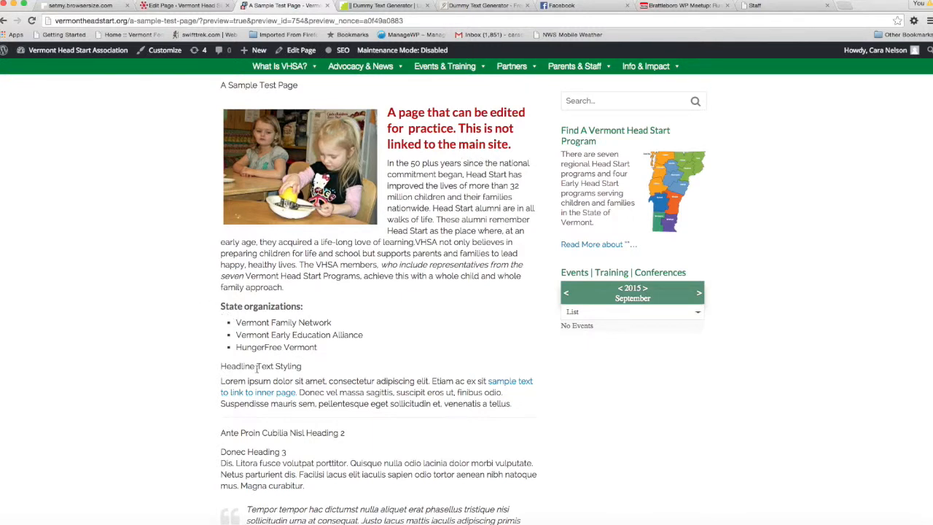
scroll(240, 378, "down", 5)
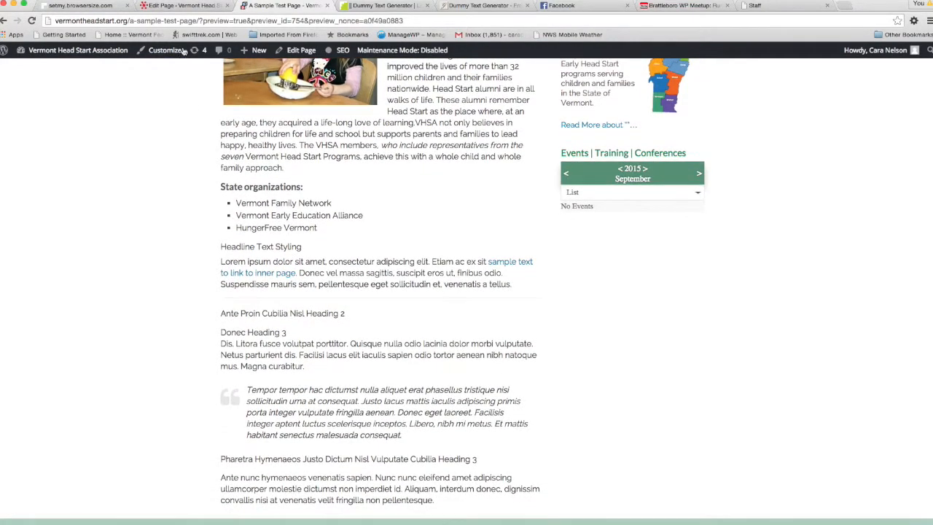
Back in the page editor, remove the Heading 3 format from "Headline Text Styling" so it is a normal Paragraph
left_click(188, 6)
scroll(305, 270, "down", 8)
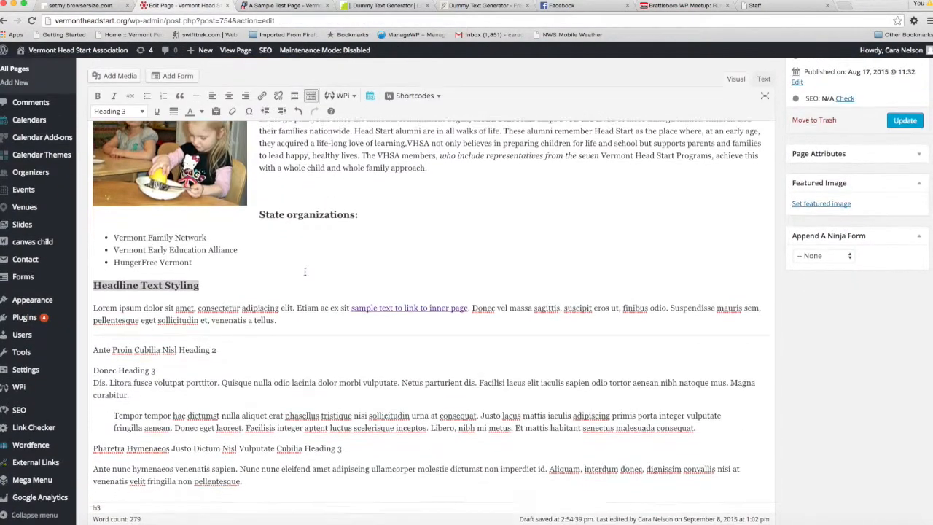
left_click(142, 111)
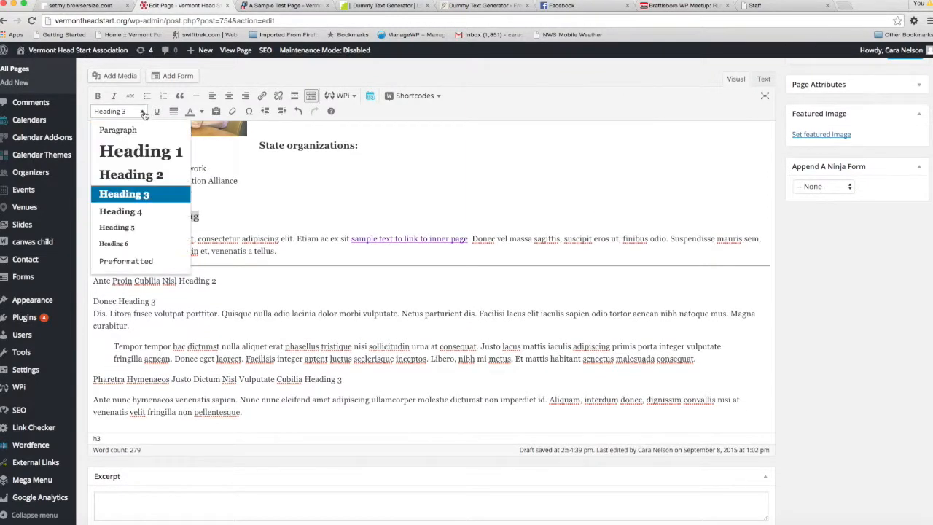
left_click(134, 196)
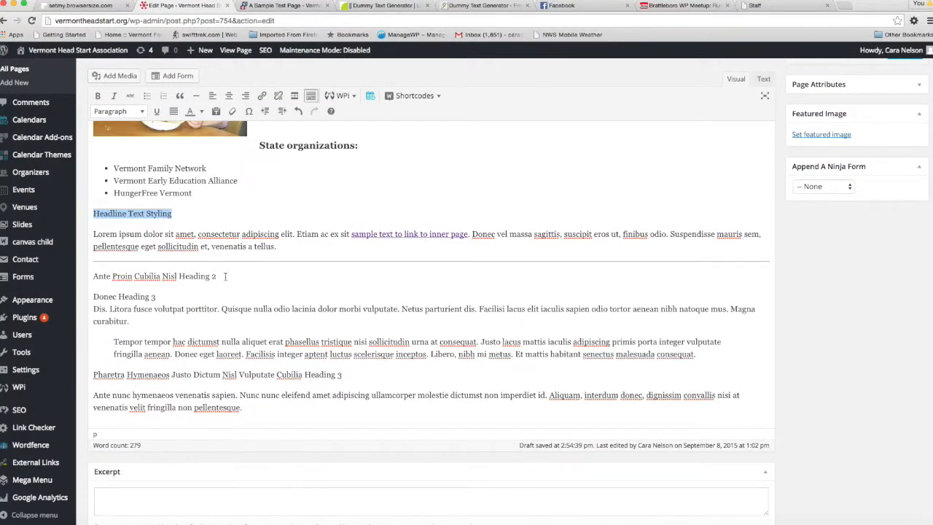
Format the line "Ante Proin Cubilia Nisl Heading 2" below the horizontal line as Heading 2
left_click_drag(226, 276, 93, 276)
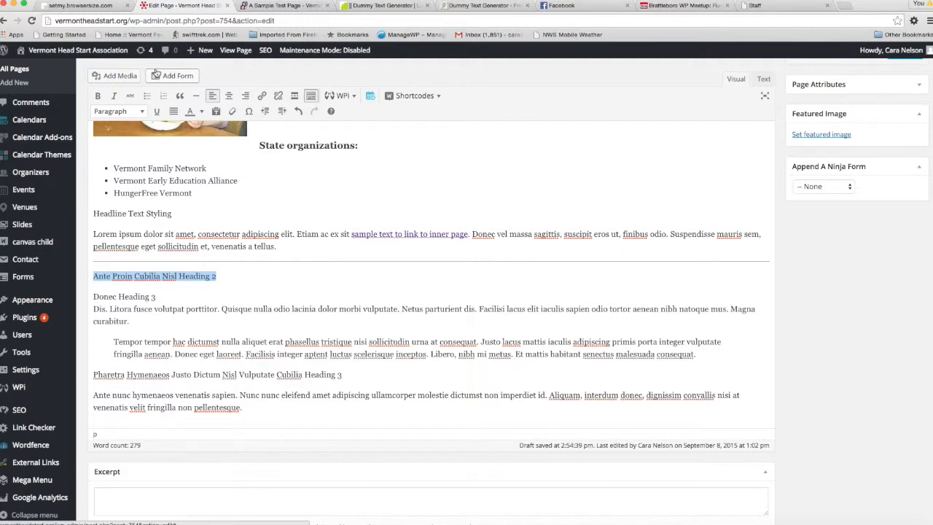
left_click(143, 113)
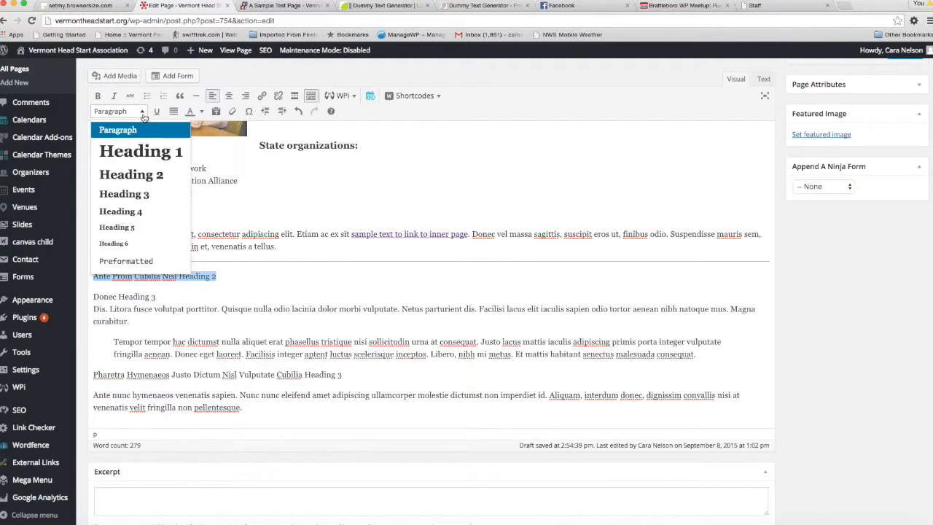
left_click(140, 174)
Format the line "Donec Heading 3" as Heading 3
left_click_drag(156, 307, 93, 307)
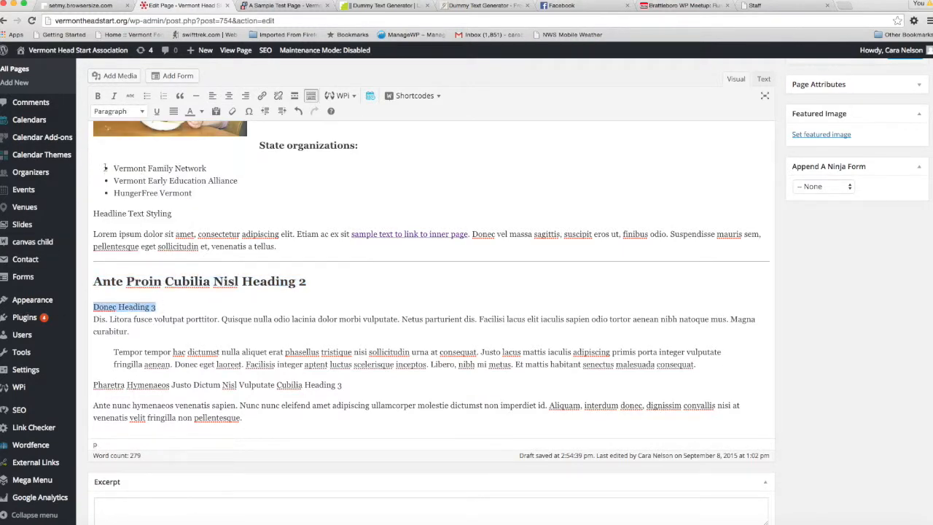
left_click(132, 113)
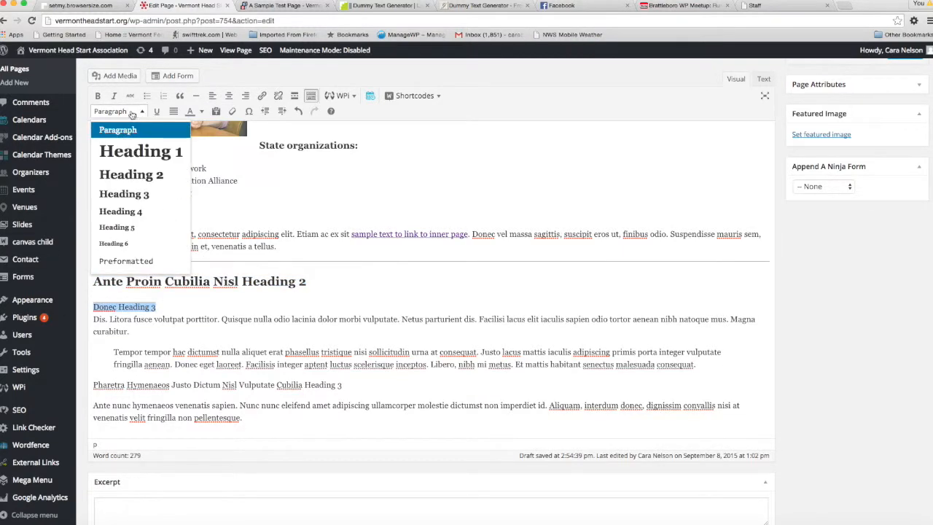
left_click(129, 194)
Split the "Dis. Litora fusce" text from "Donec Heading 3" into its own block and format it as Paragraph
left_click(93, 323)
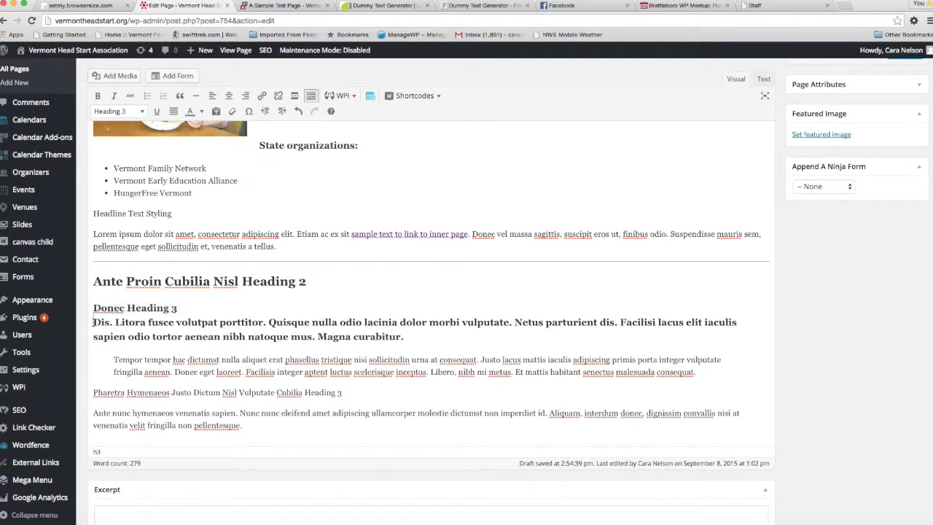
key("Return")
left_click_drag(414, 347, 76, 333)
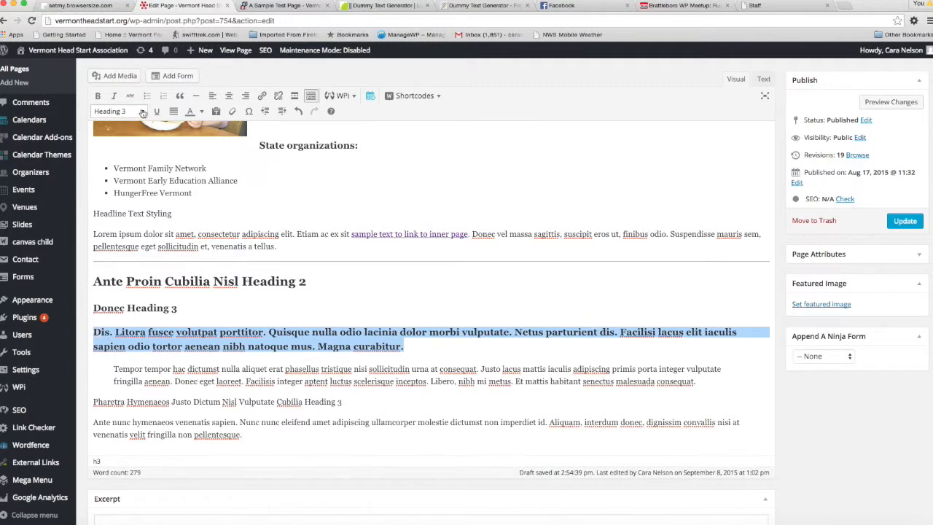
left_click(143, 111)
left_click(117, 127)
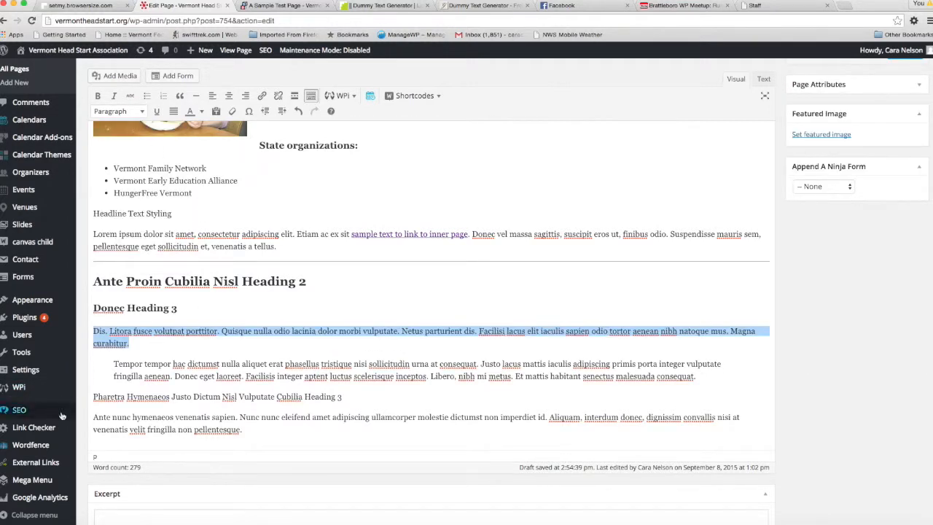
Format the line "Pharetra Hymenaeos Justo Dictum Nisl Vulputate Cubilia Heading 3" as Heading 3
left_click_drag(345, 398, 92, 396)
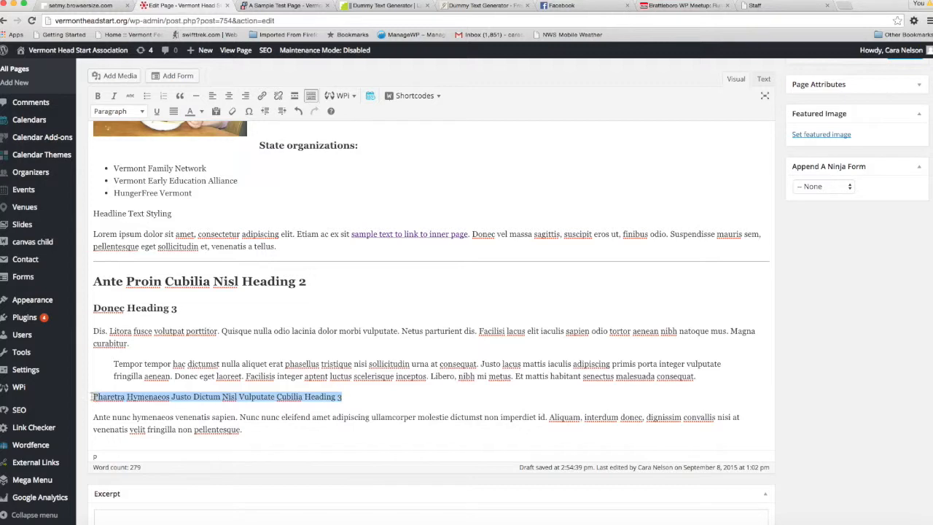
left_click(143, 111)
left_click(137, 194)
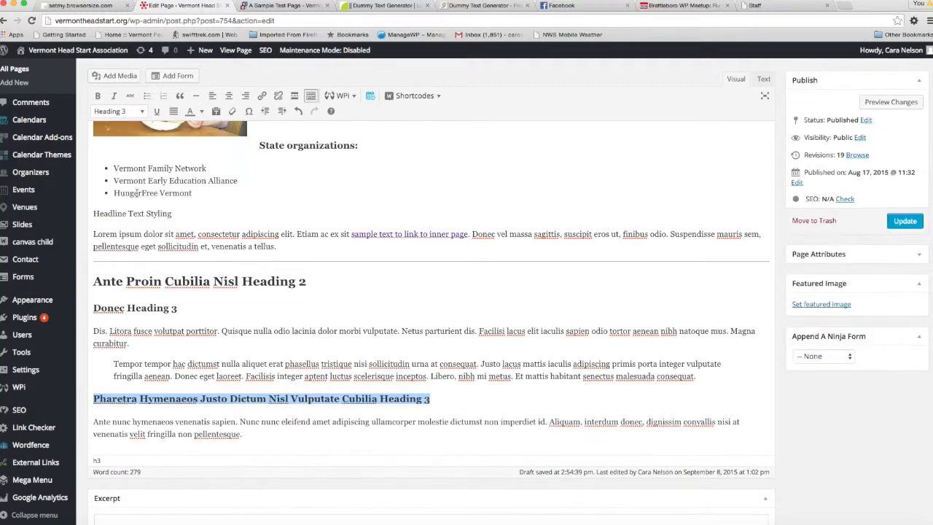
Preview the page changes and examine how the headings below the horizontal line look on the site
scroll(268, 422, "down", 1)
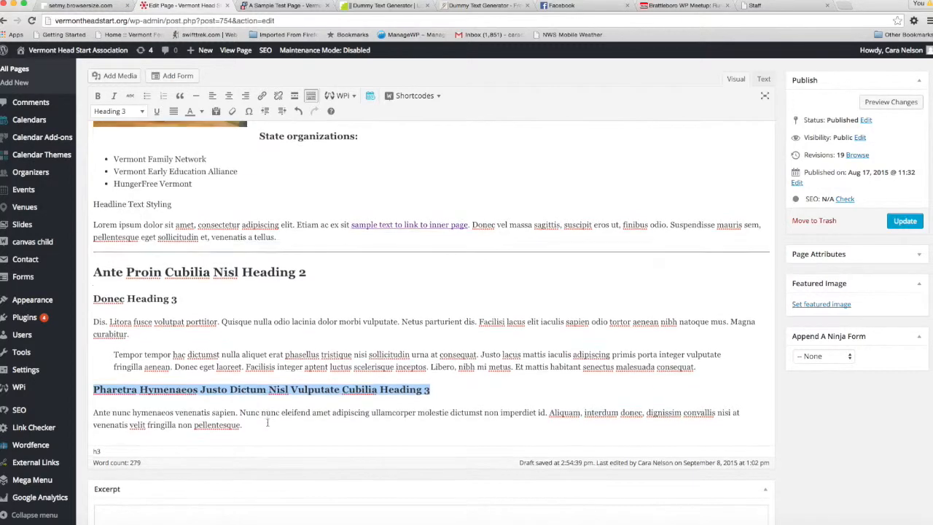
scroll(268, 422, "up", 1)
left_click(887, 105)
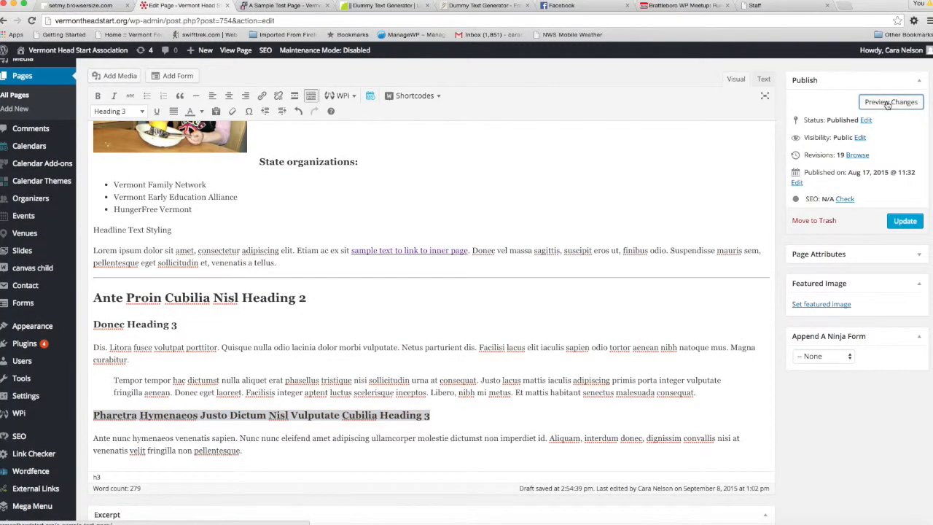
left_click(308, 6)
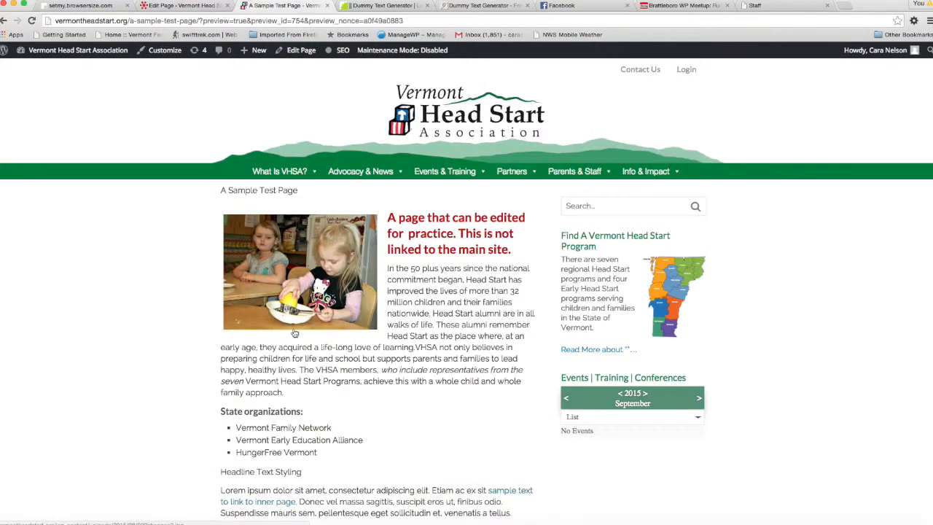
scroll(294, 330, "down", 5)
scroll(295, 330, "down", 2)
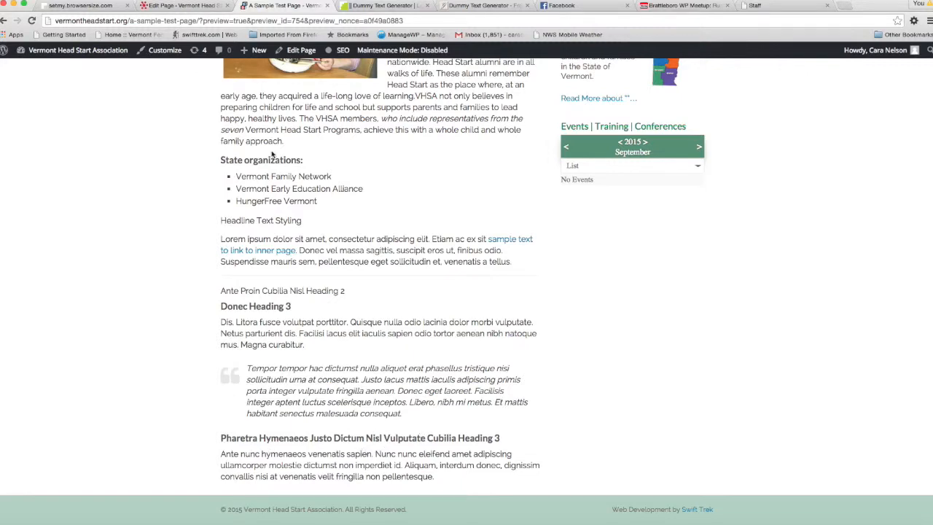
Back in the page editor, change the "Pharetra Hymenaeos Justo Dictum" line to Heading 2
left_click(209, 7)
scroll(224, 285, "down", 4)
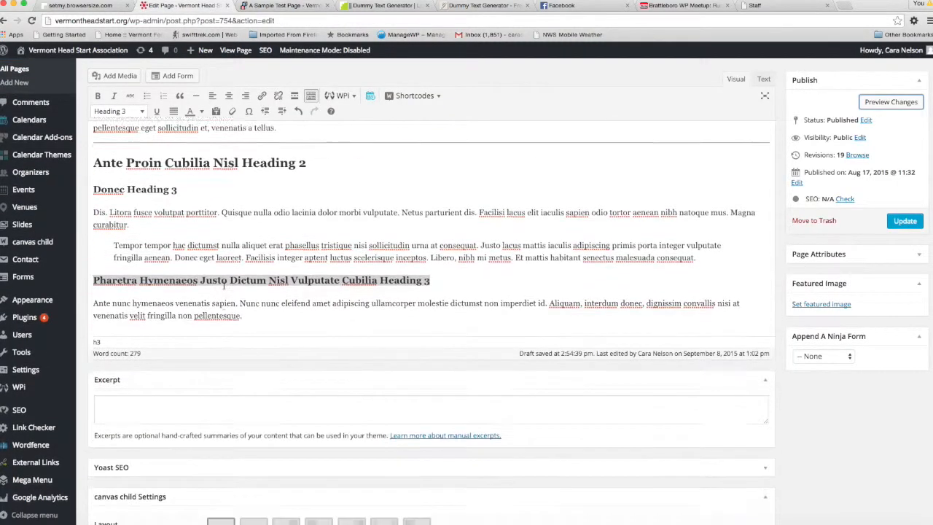
scroll(224, 285, "up", 2)
scroll(224, 222, "up", 5)
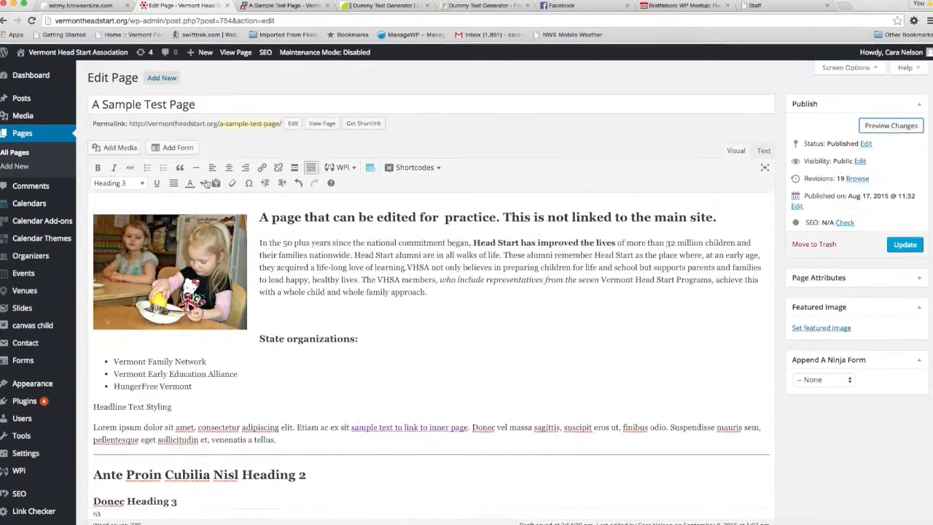
left_click(140, 182)
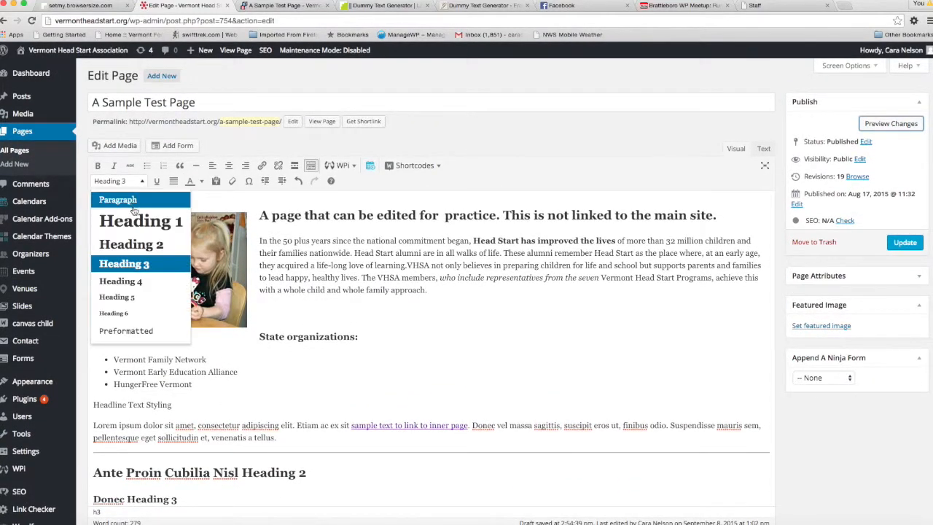
left_click(134, 241)
Preview the page again and check the styling of the "Pharetra Hymenaeos" heading near the page's end
left_click(891, 118)
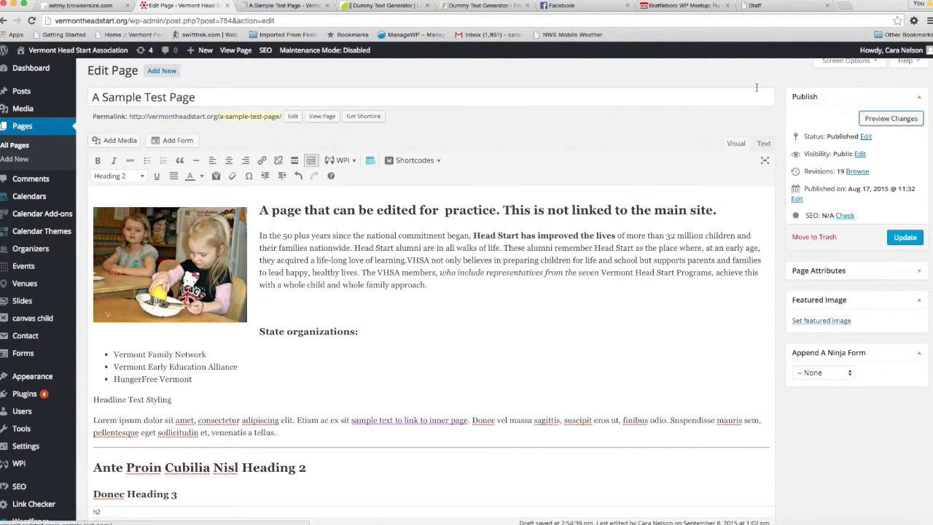
left_click(292, 6)
scroll(155, 279, "down", 5)
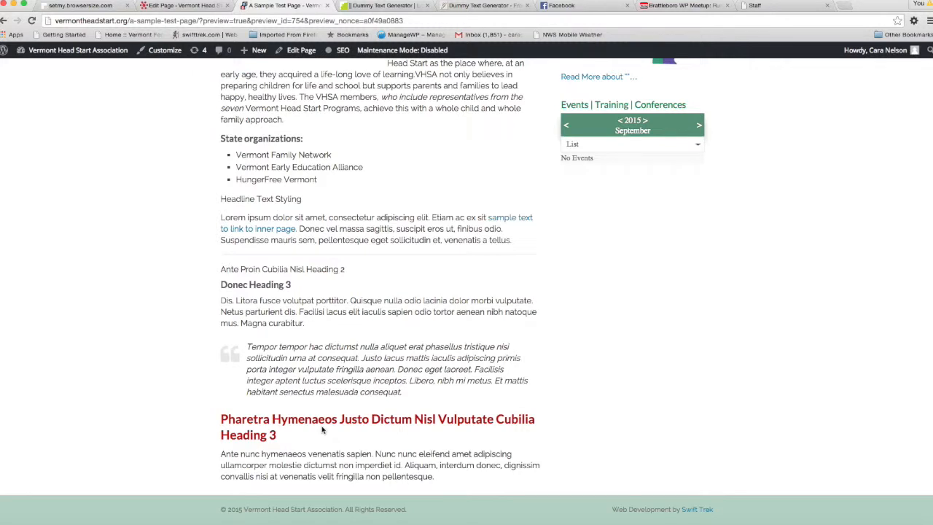
scroll(286, 394, "up", 5)
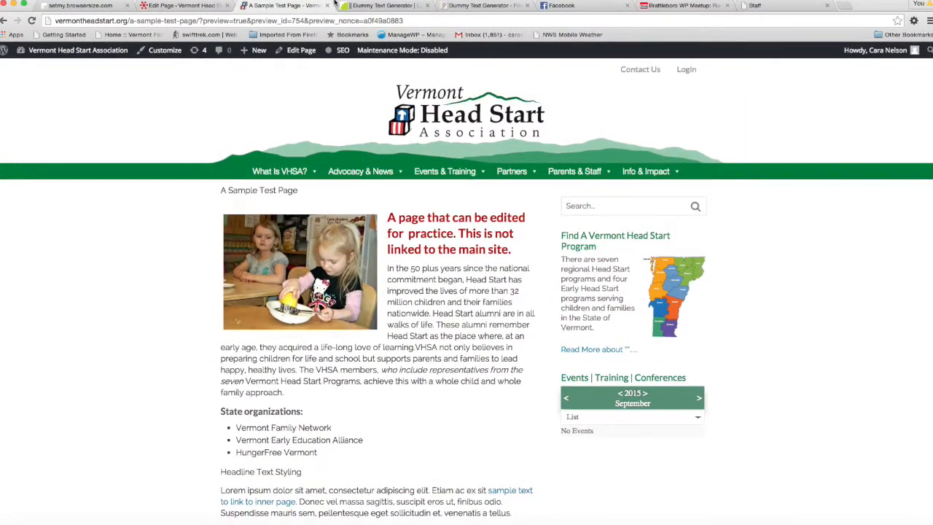
Back in the page editor, start a new empty paragraph after the final "Ante nunc hymenaeos" paragraph
left_click(199, 5)
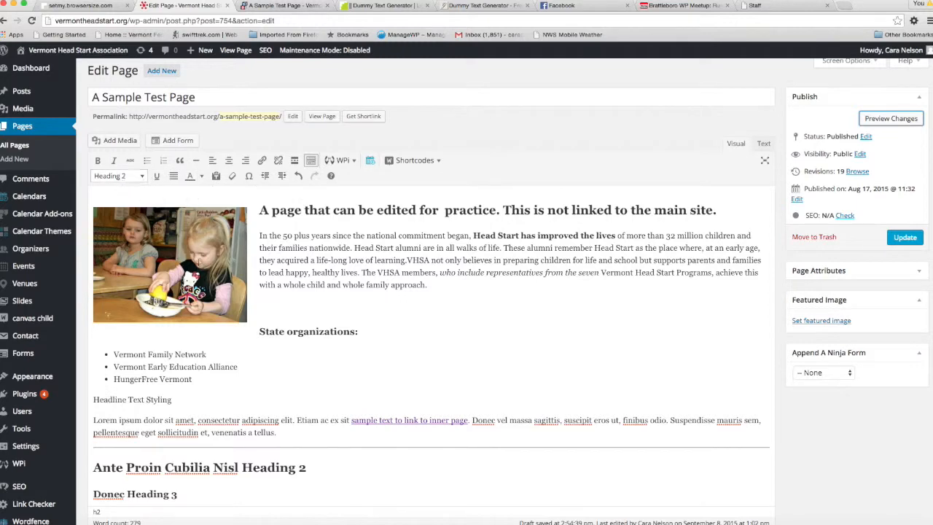
scroll(306, 292, "down", 2)
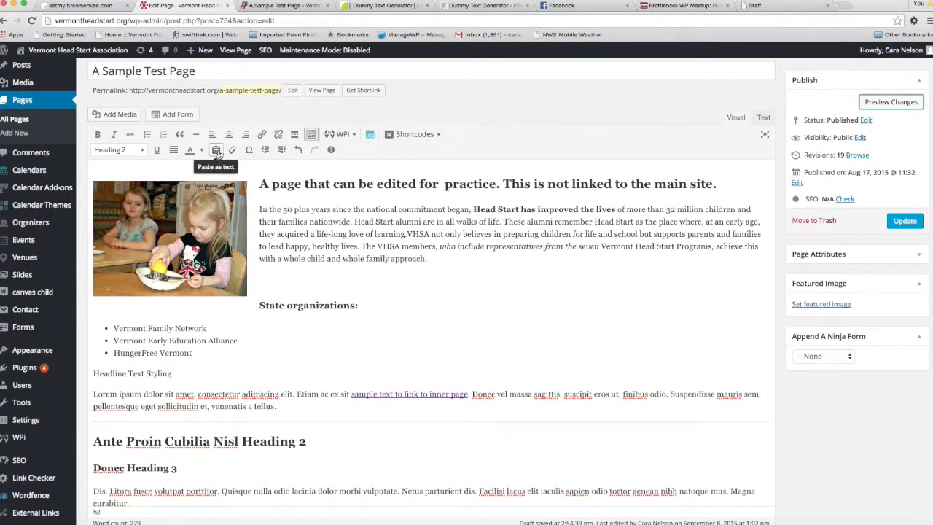
left_click(216, 150)
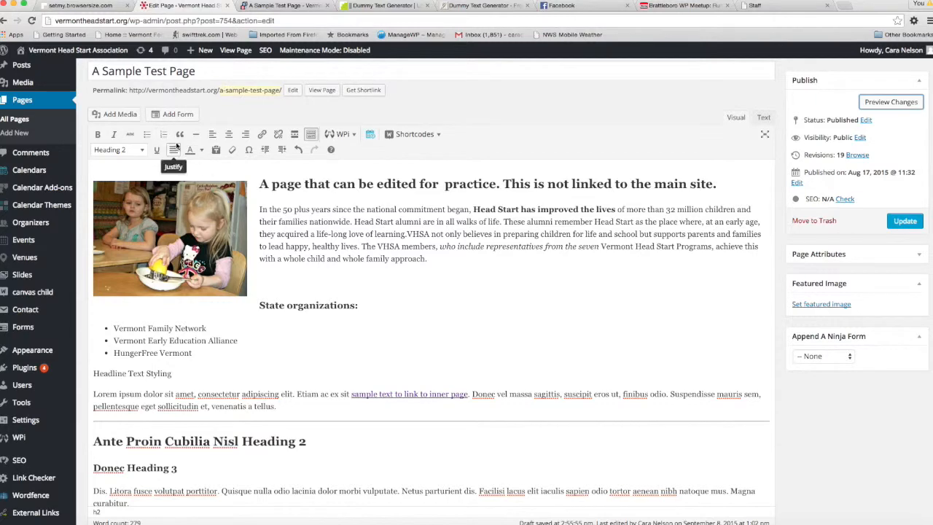
scroll(261, 409, "down", 8)
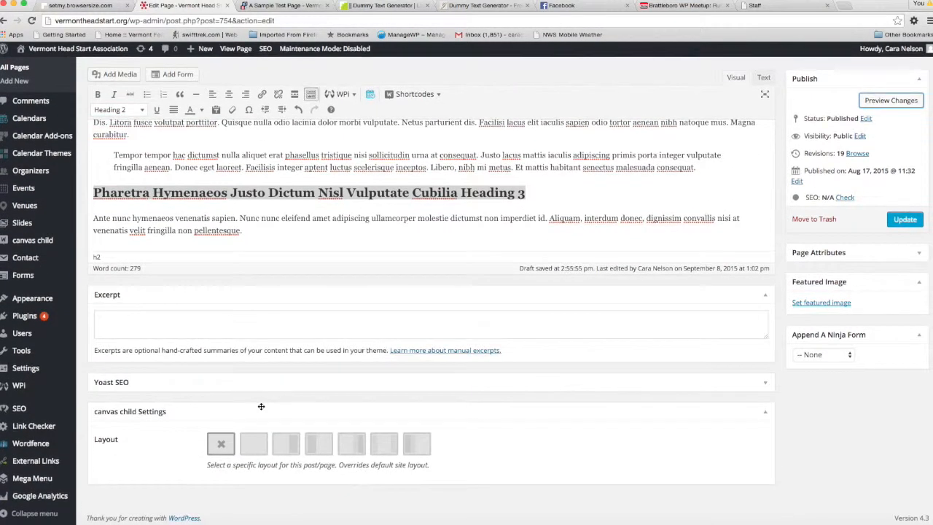
scroll(261, 409, "up", 2)
left_click(248, 398)
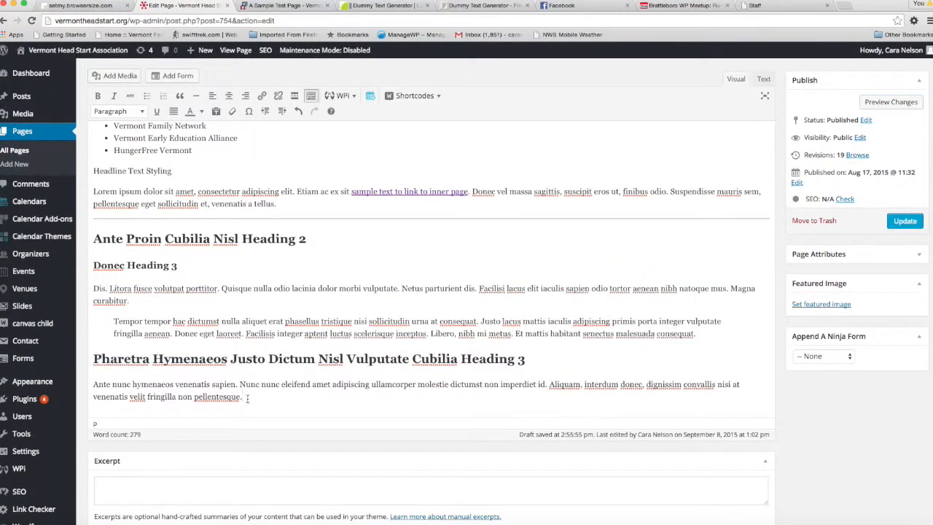
key("Return")
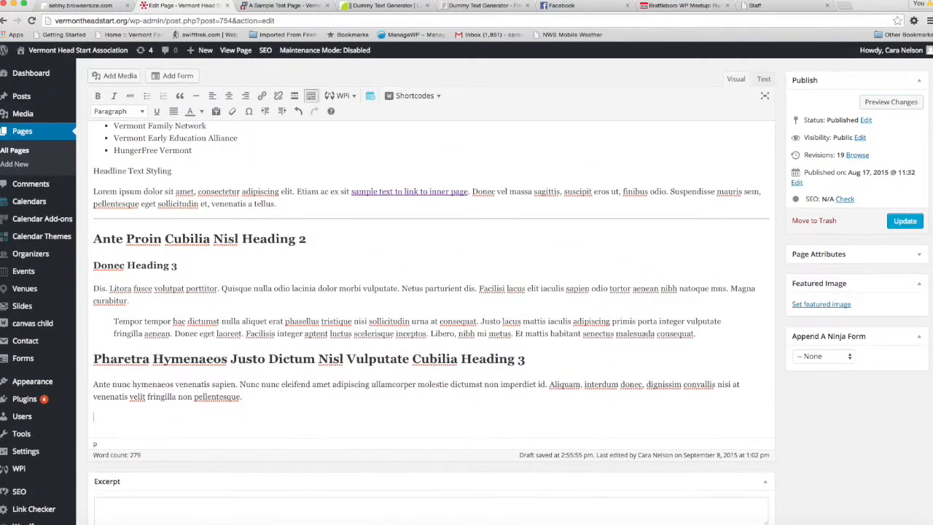
Turn on plain-text pasting and paste the copied "Donec Heading 3" passage into the empty paragraph
left_click(217, 111)
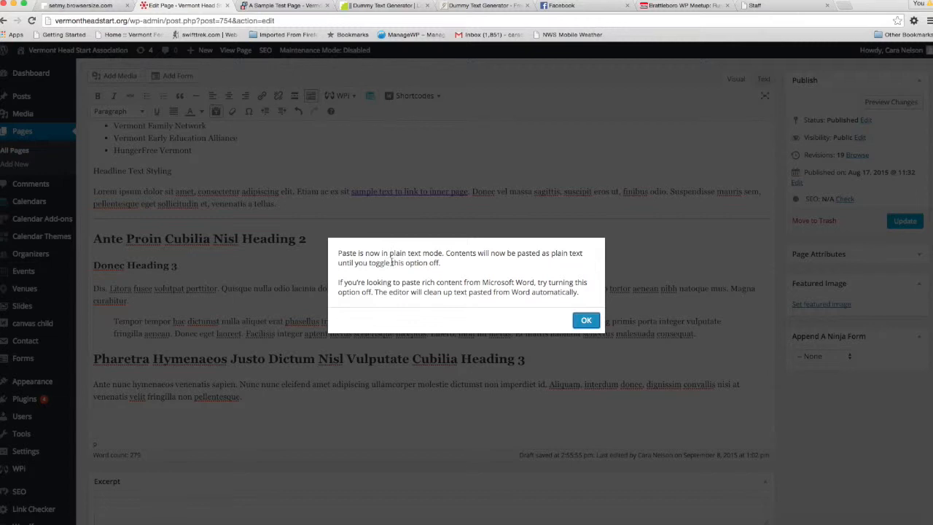
left_click(587, 321)
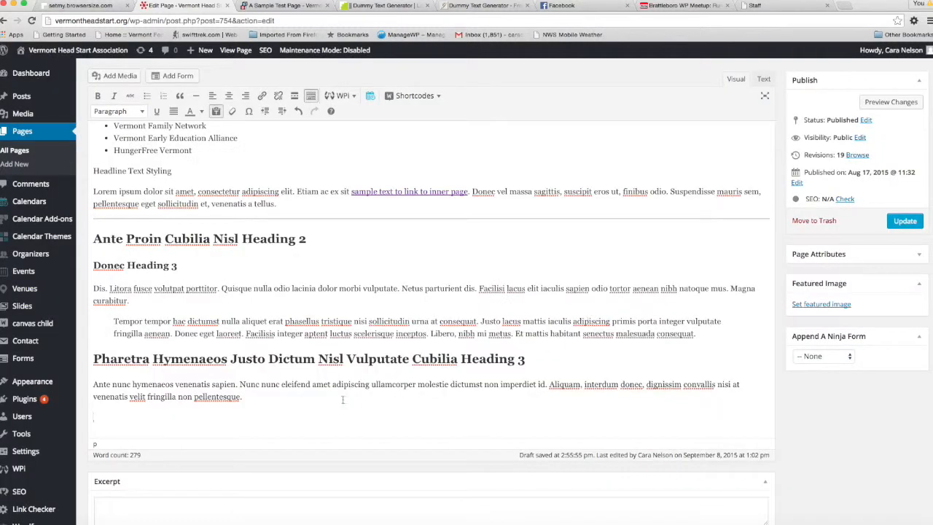
type("Donec Heading 3 Dis. Litora fusce volutpat porttitor. Quisque nulla odio lacinia dolor morbi vulputate. Netus parturient dis. Facilisi lacus elit iaculis sapien odio tortor aenean nibh natoque mus. Magna curabitur.")
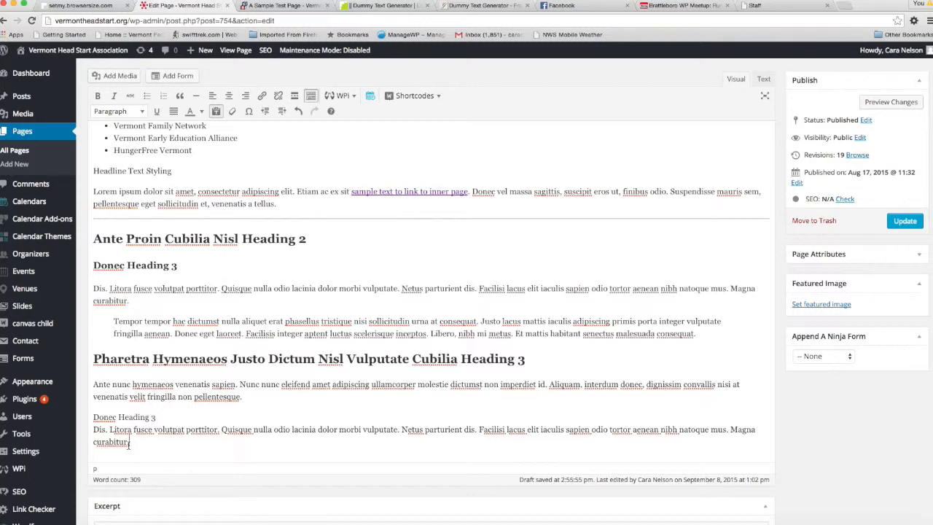
Format the pasted "Donec Heading 3" line as Heading 3, separated from the text below it
left_click_drag(154, 417, 66, 422)
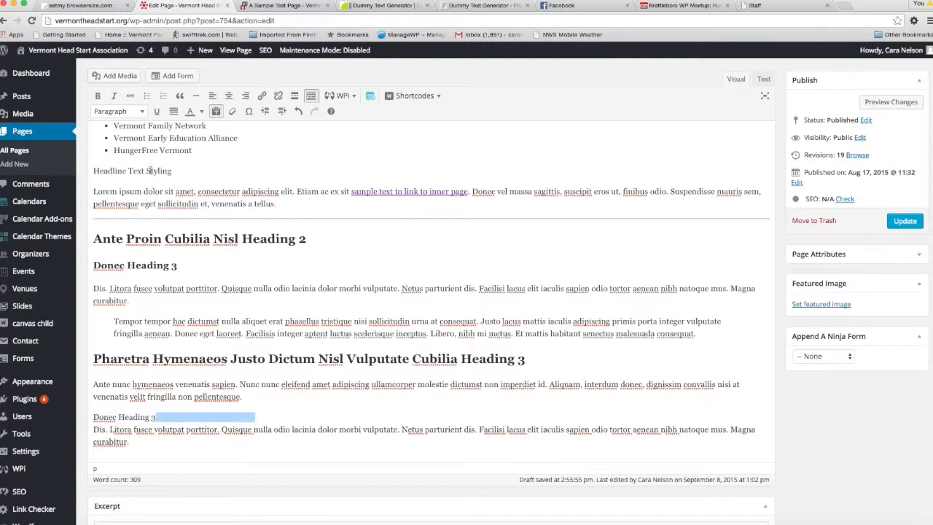
left_click(137, 111)
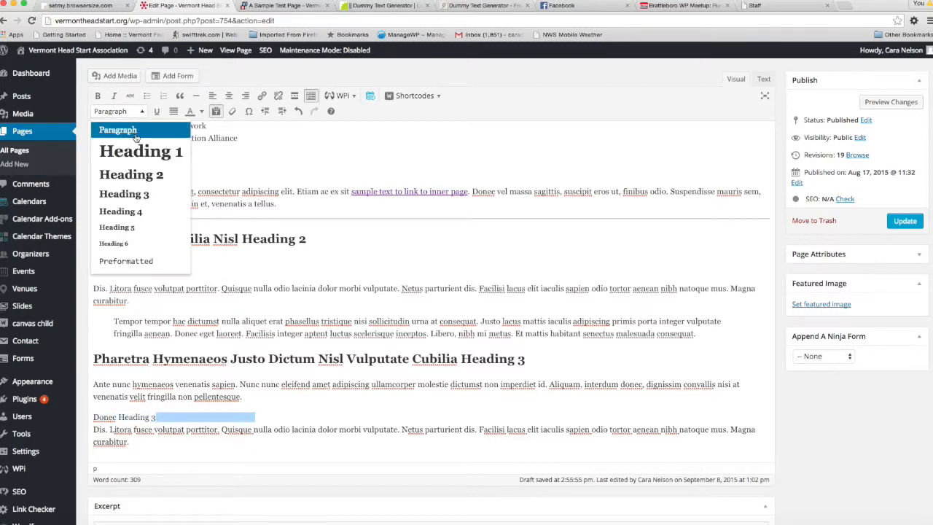
left_click(125, 194)
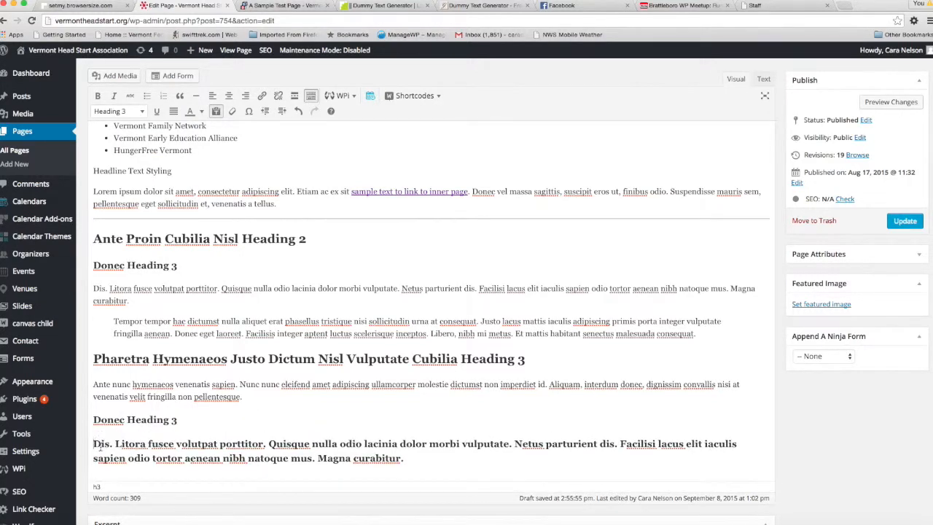
Set the pasted "Dis. Litora fusce" text at the end of the page to Paragraph format
left_click_drag(95, 443, 435, 469)
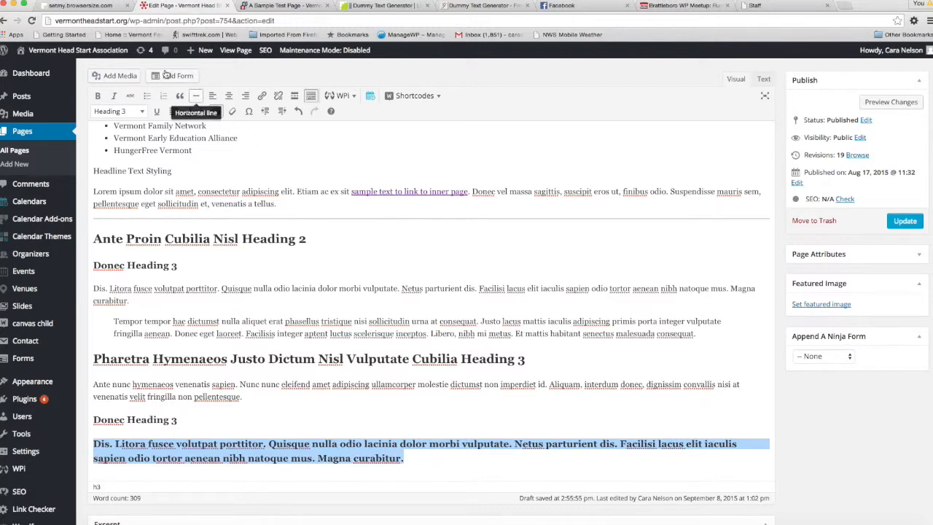
left_click(130, 111)
left_click(120, 129)
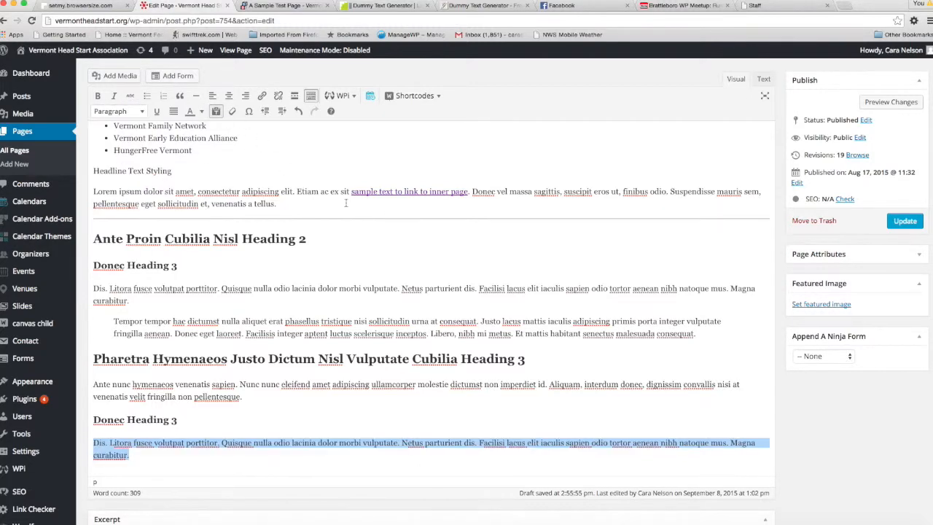
Review the available WooThemes shortcodes, the paste-as-text option and the paragraph and heading formats without applying any
scroll(444, 340, "down", 2)
scroll(376, 329, "up", 5)
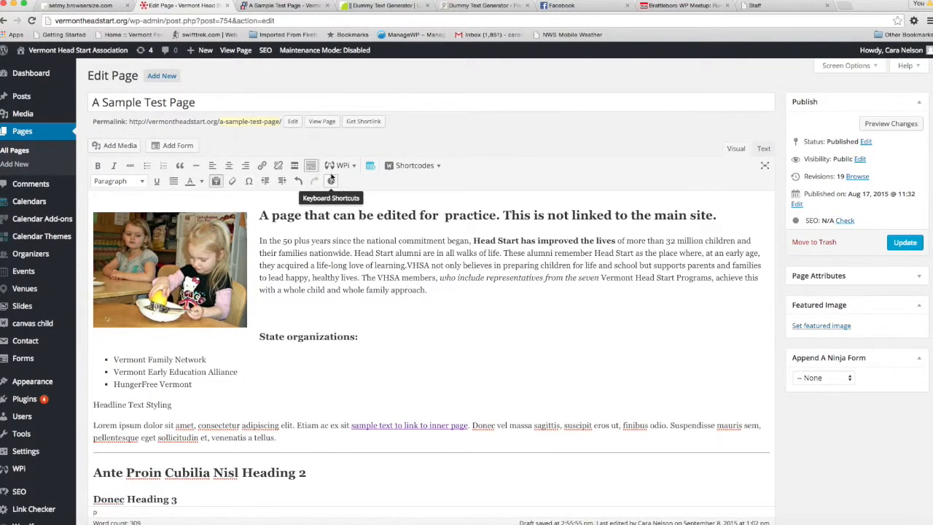
left_click(439, 167)
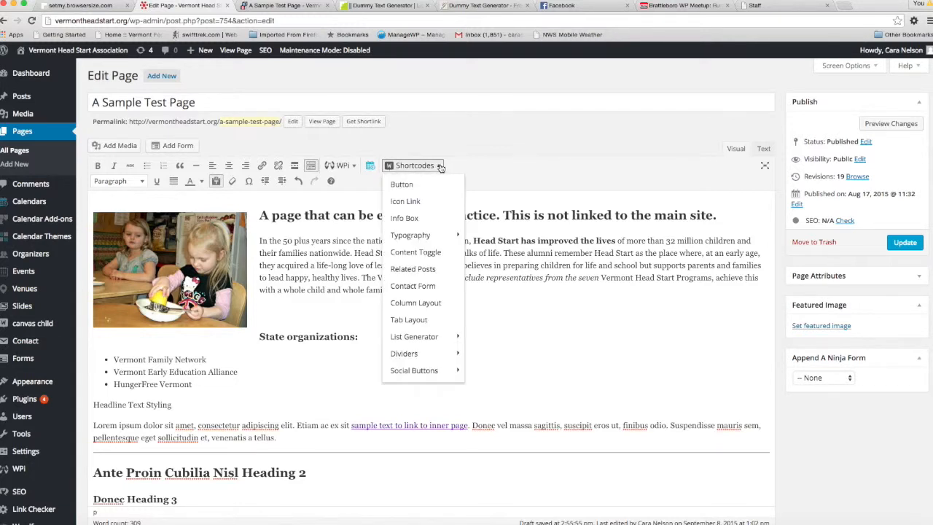
mouse_move(427, 233)
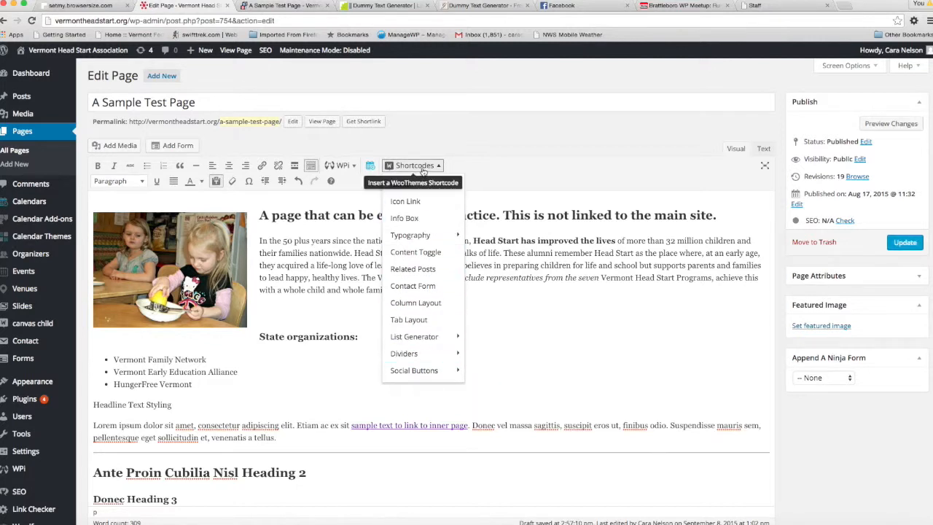
left_click(470, 137)
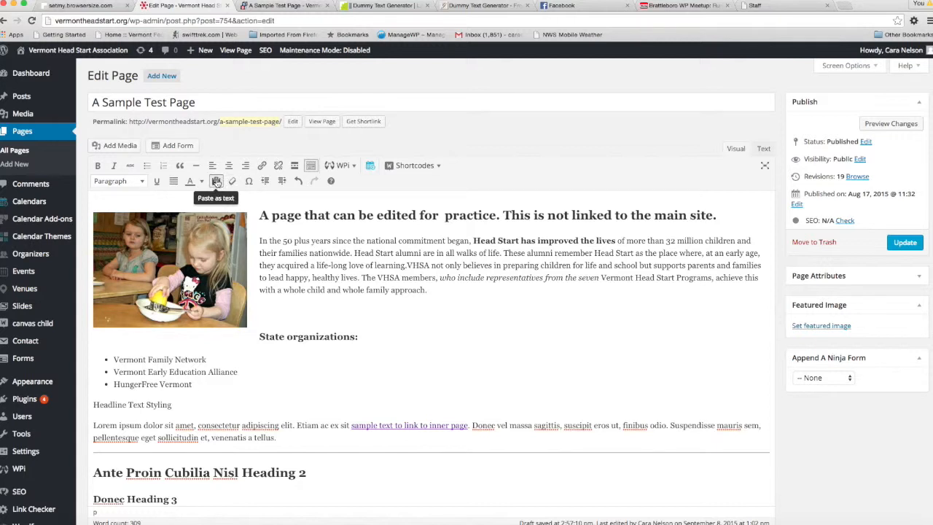
left_click(216, 182)
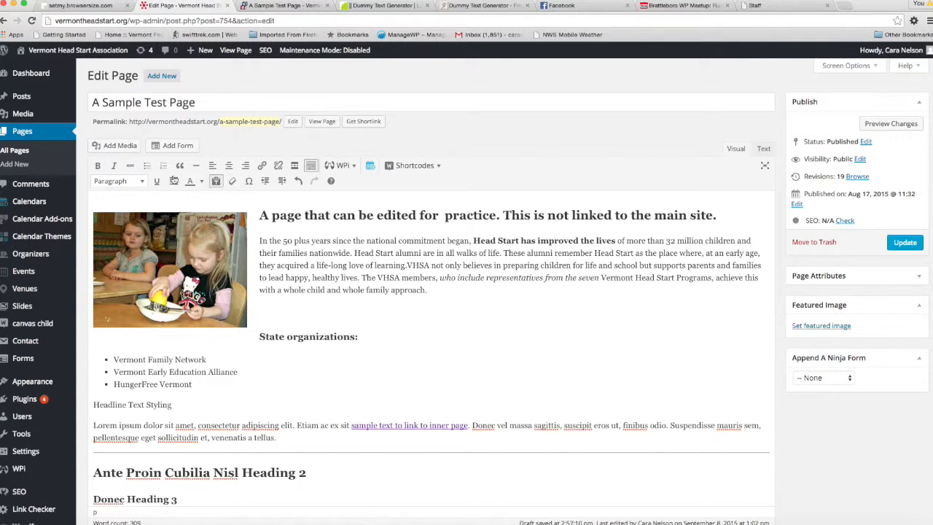
left_click(118, 181)
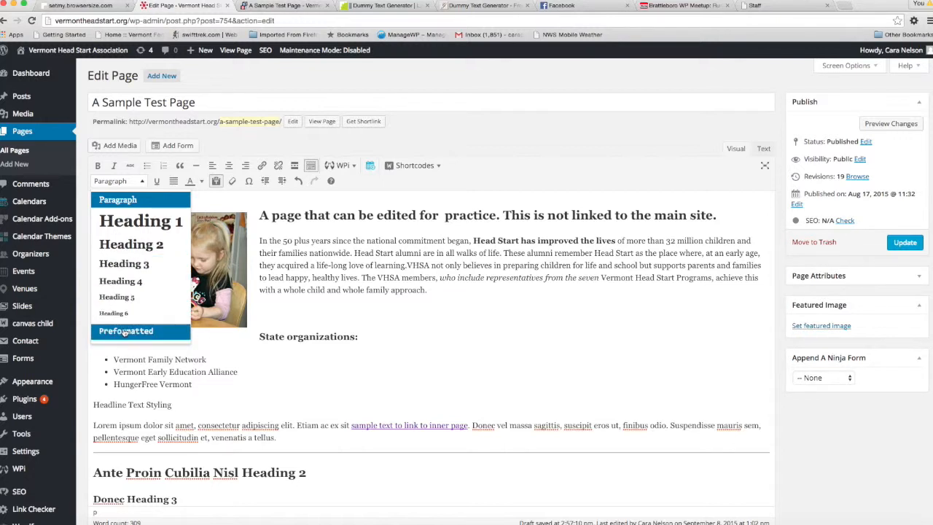
left_click(96, 166)
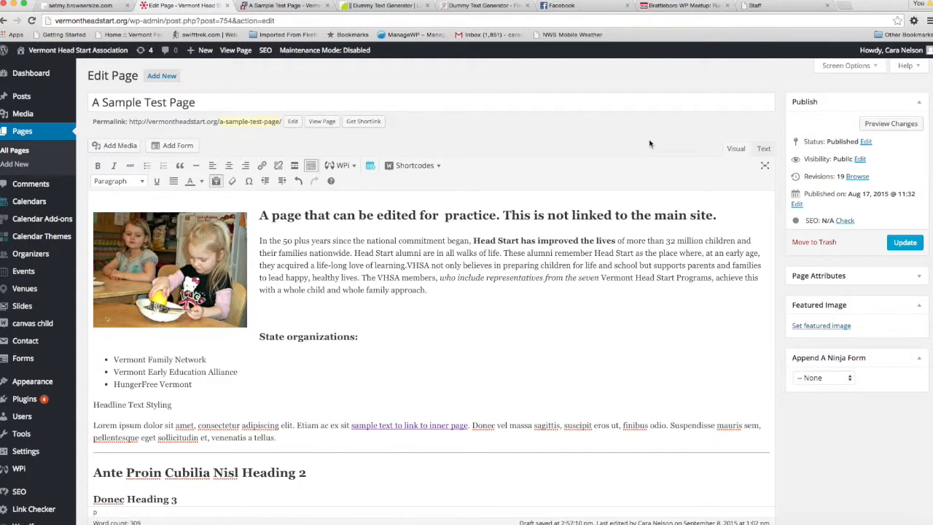
Update the published page to save all the formatting changes
scroll(653, 142, "down", 3)
scroll(654, 141, "up", 4)
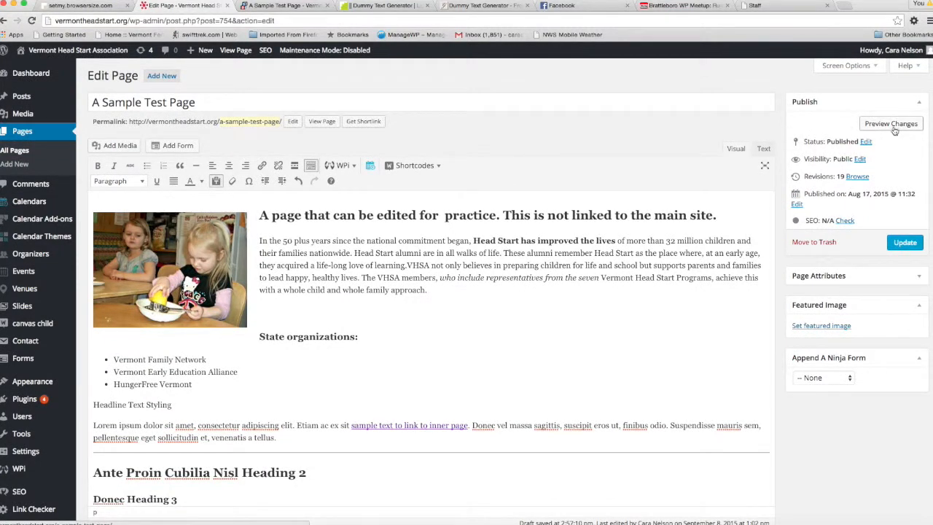
left_click(902, 244)
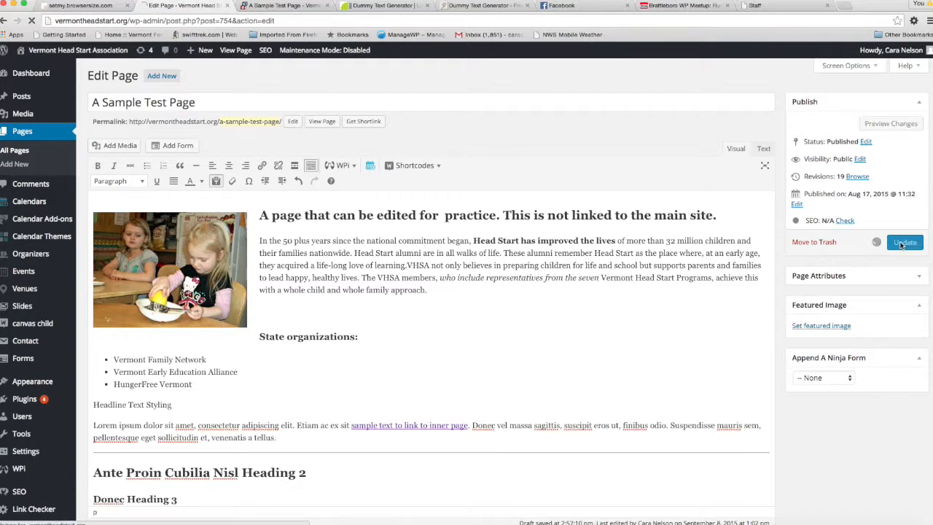